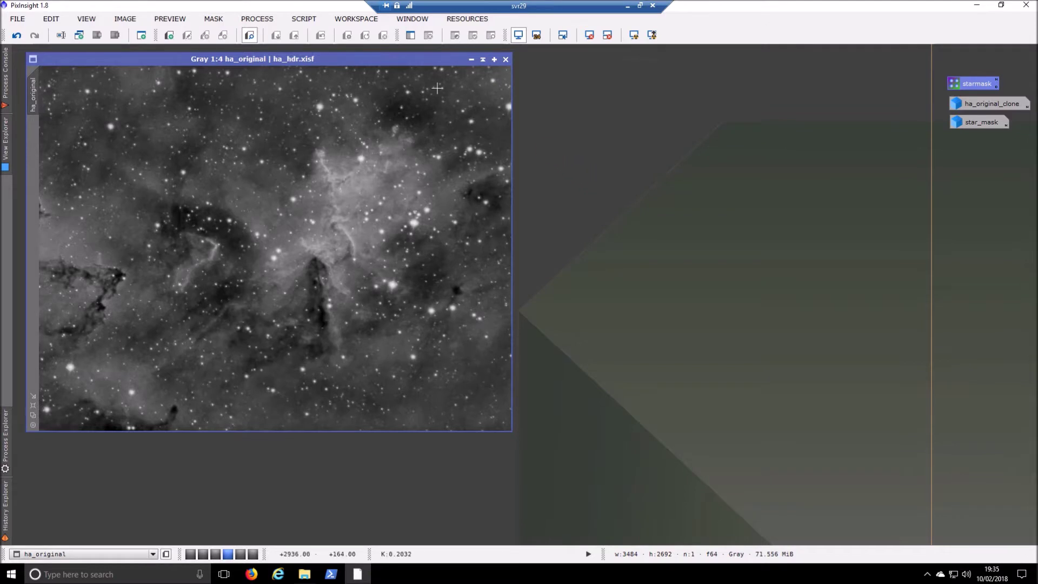
Step: Browse the script categories and close the list without running a script
{"action": "left_click", "coordinate": [303, 18]}
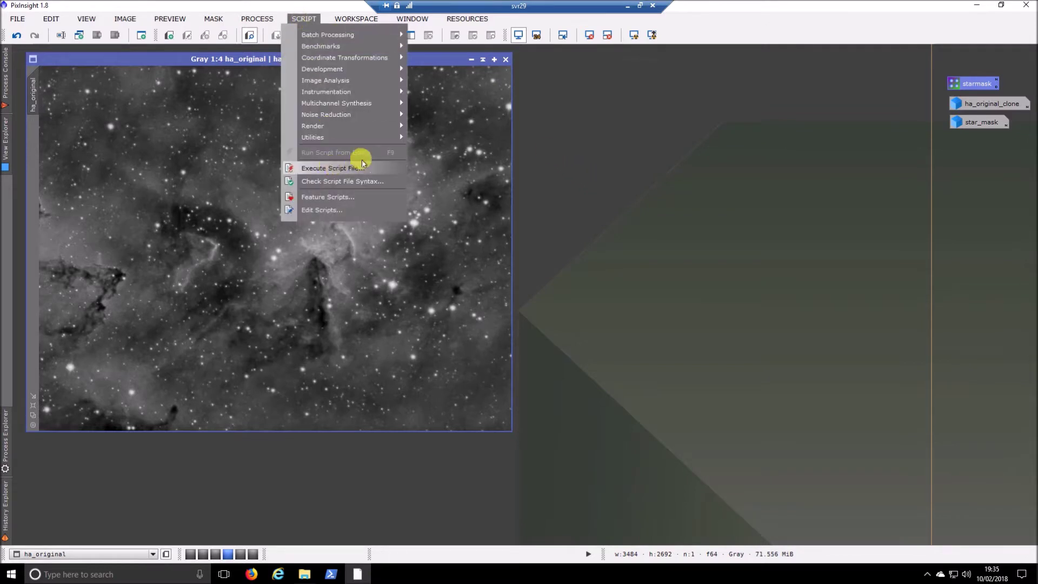
{"action": "mouse_move", "coordinate": [387, 140]}
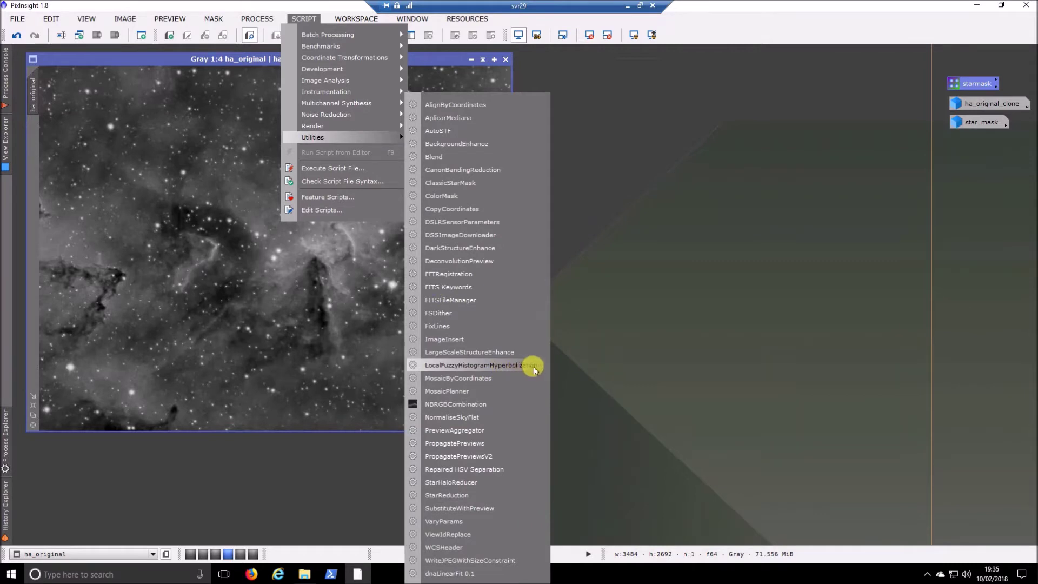
{"action": "left_click", "coordinate": [729, 268]}
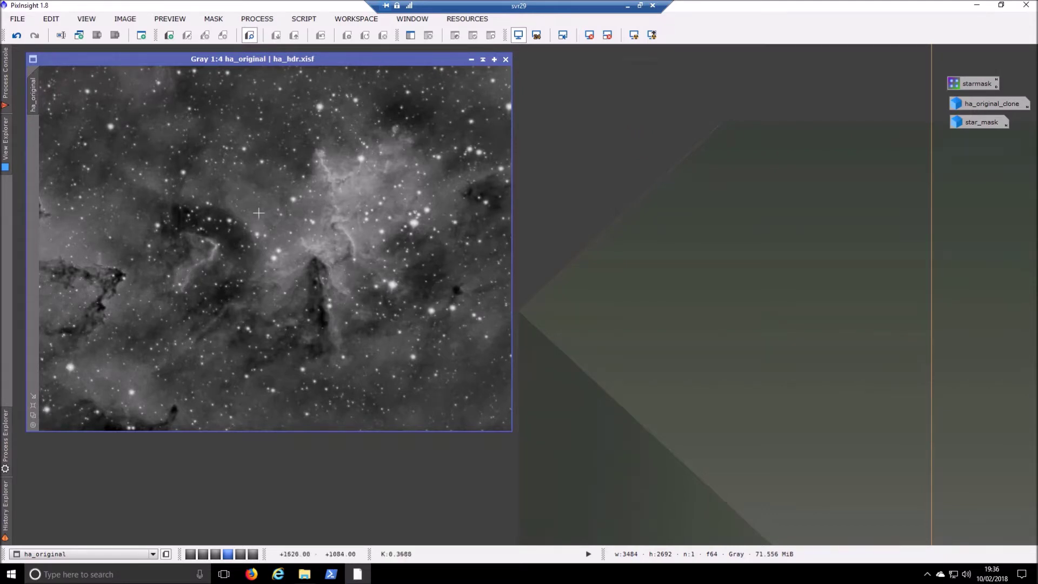
Step: Inspect ha_original, then fit the whole image back into its window
{"action": "scroll", "coordinate": [259, 212], "scroll_direction": "up", "scroll_amount": 4}
{"action": "scroll", "coordinate": [258, 213], "scroll_direction": "down", "scroll_amount": 1}
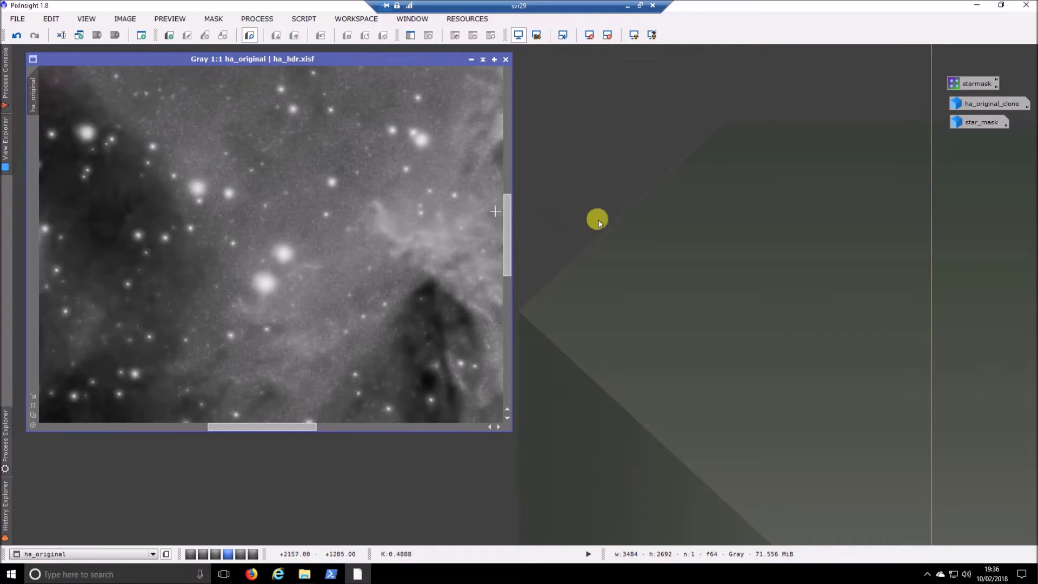
{"action": "left_click_drag", "start_coordinate": [508, 224], "coordinate": [508, 176]}
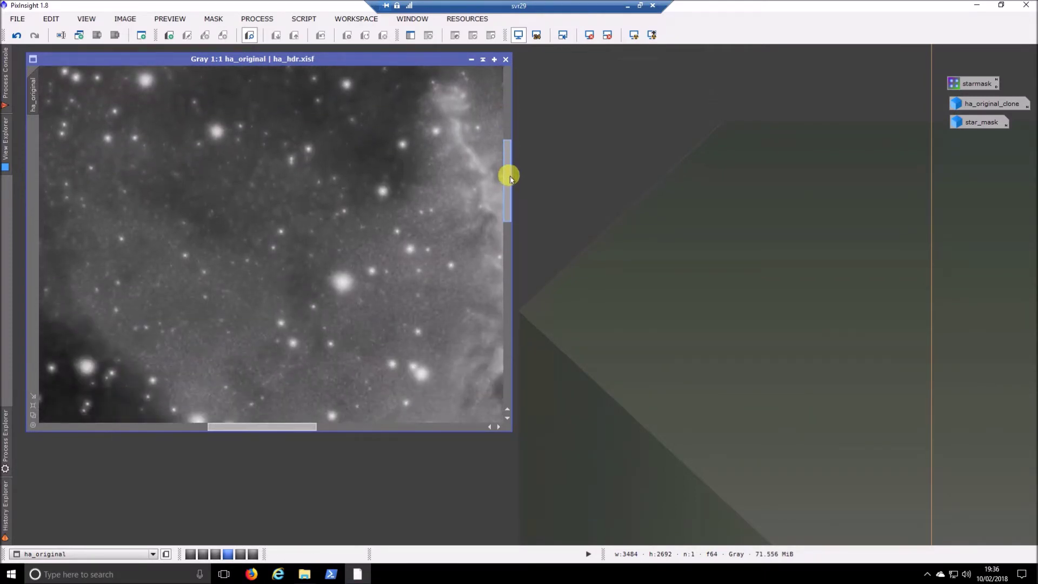
{"action": "left_click", "coordinate": [33, 405]}
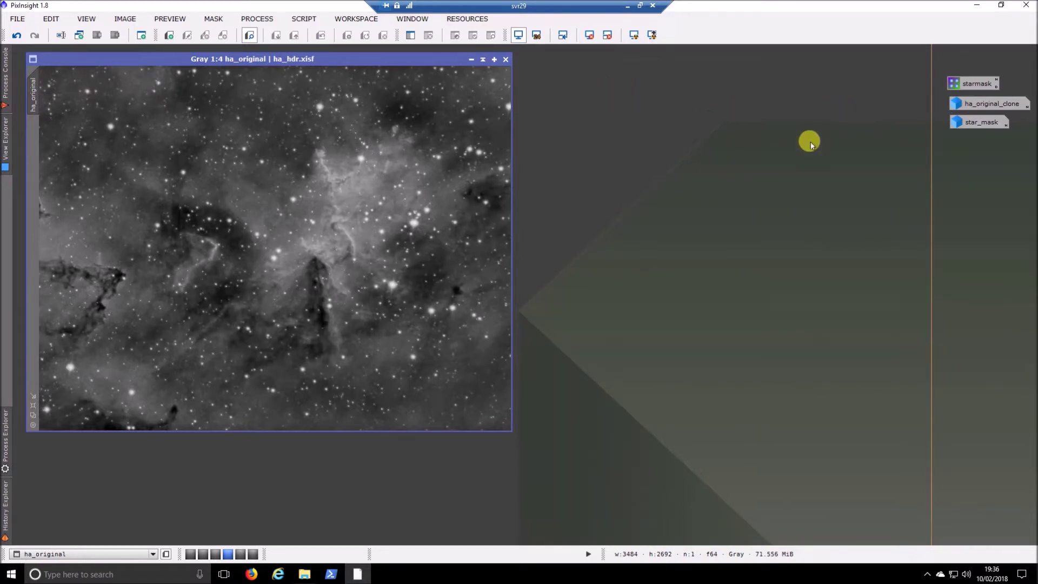
Step: Restore ha_original_clone, review the star mask settings, then iconize the clone again
{"action": "double_click", "coordinate": [990, 102]}
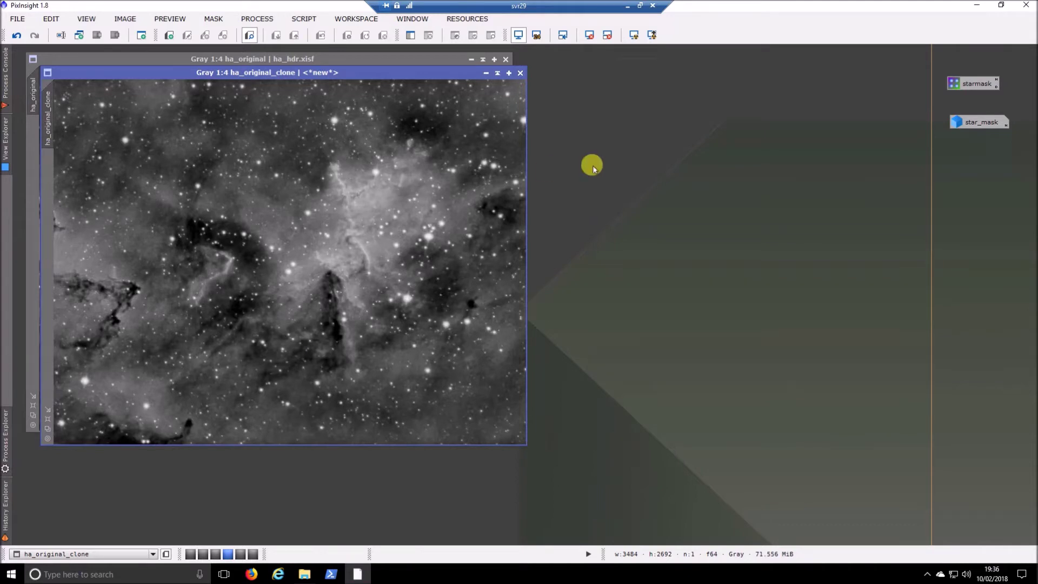
{"action": "double_click", "coordinate": [973, 84]}
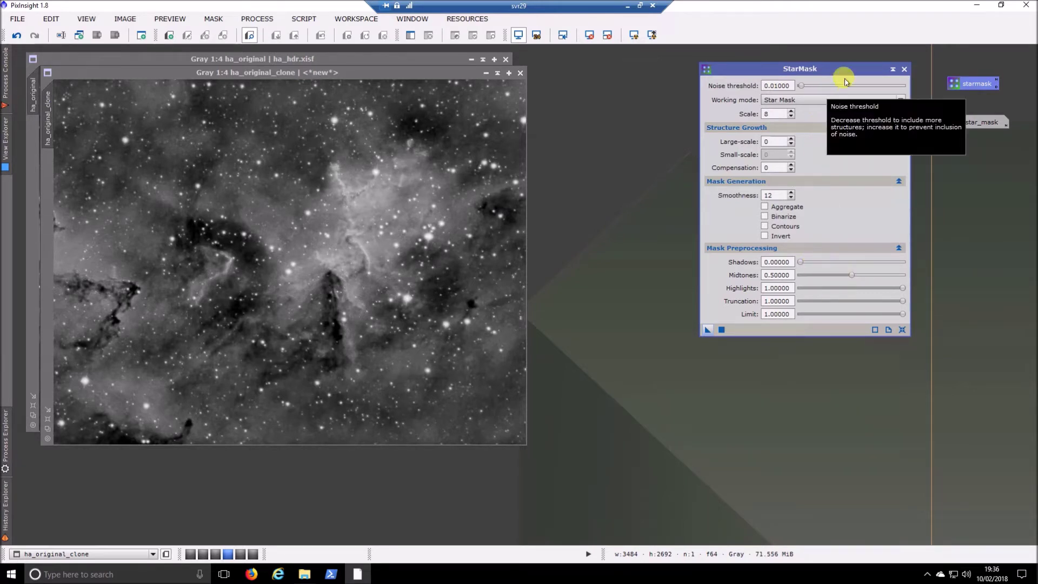
{"action": "left_click", "coordinate": [904, 68]}
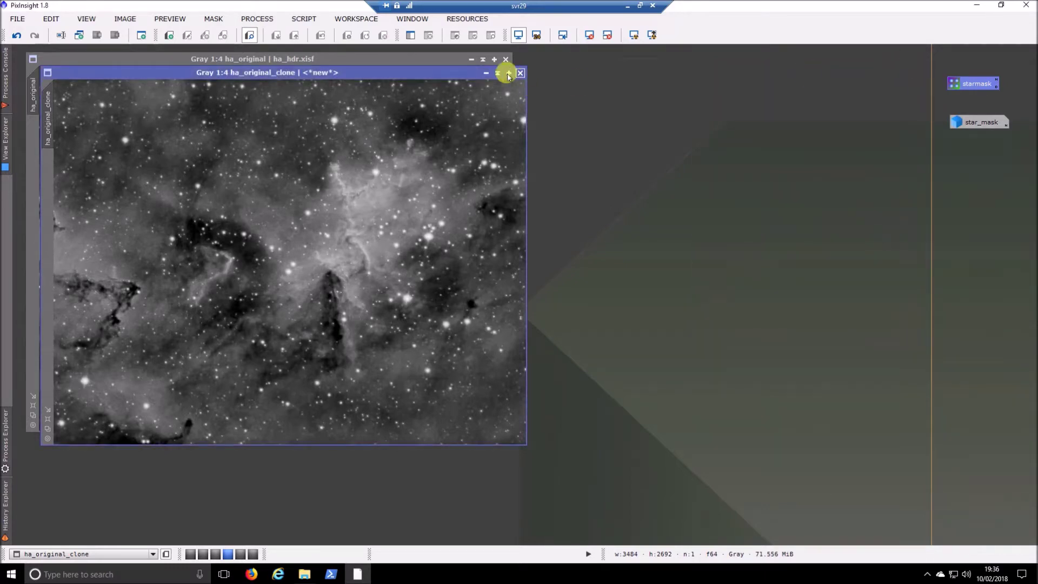
{"action": "left_click", "coordinate": [486, 73]}
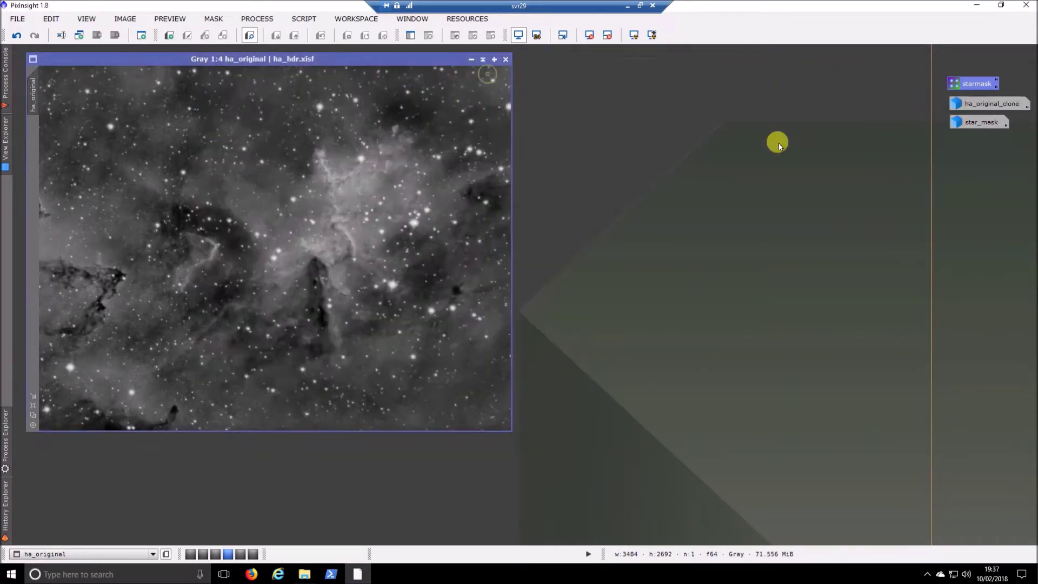
Step: Restore star_mask and apply it, inverted, as a mask on ha_original
{"action": "double_click", "coordinate": [978, 124]}
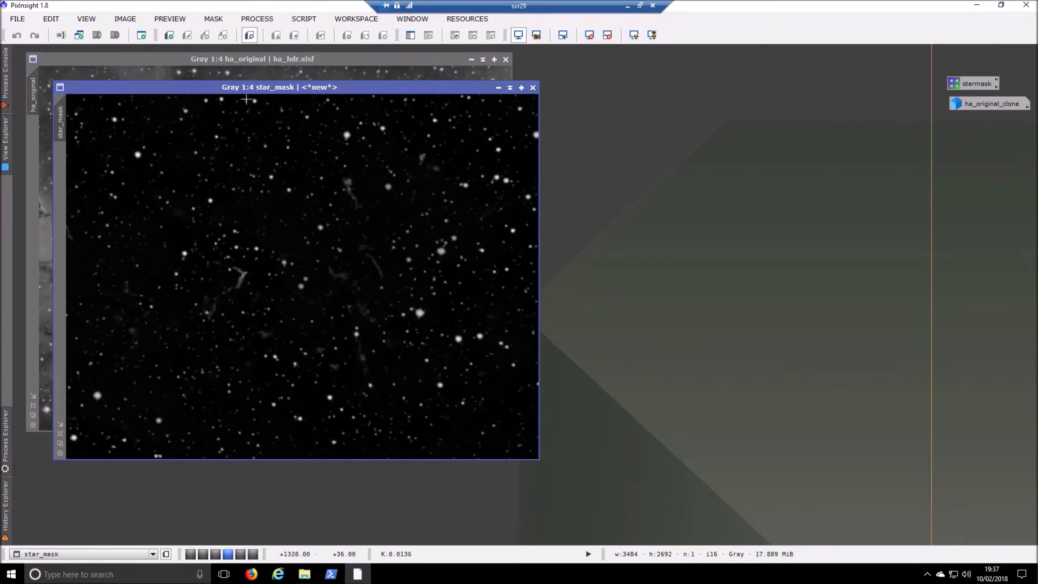
{"action": "left_click_drag", "start_coordinate": [232, 86], "coordinate": [276, 102]}
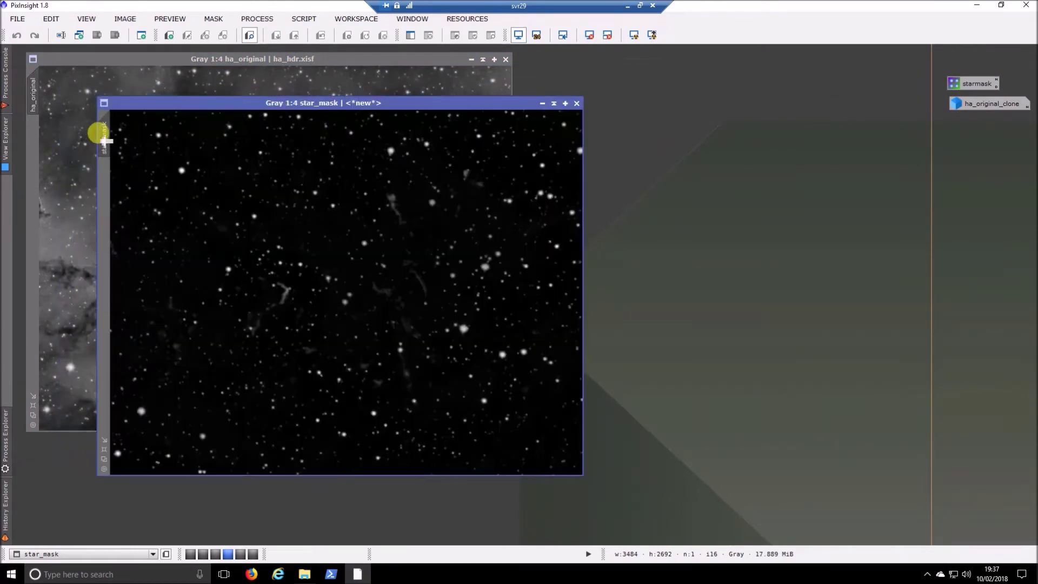
{"action": "left_click_drag", "start_coordinate": [103, 140], "coordinate": [33, 146]}
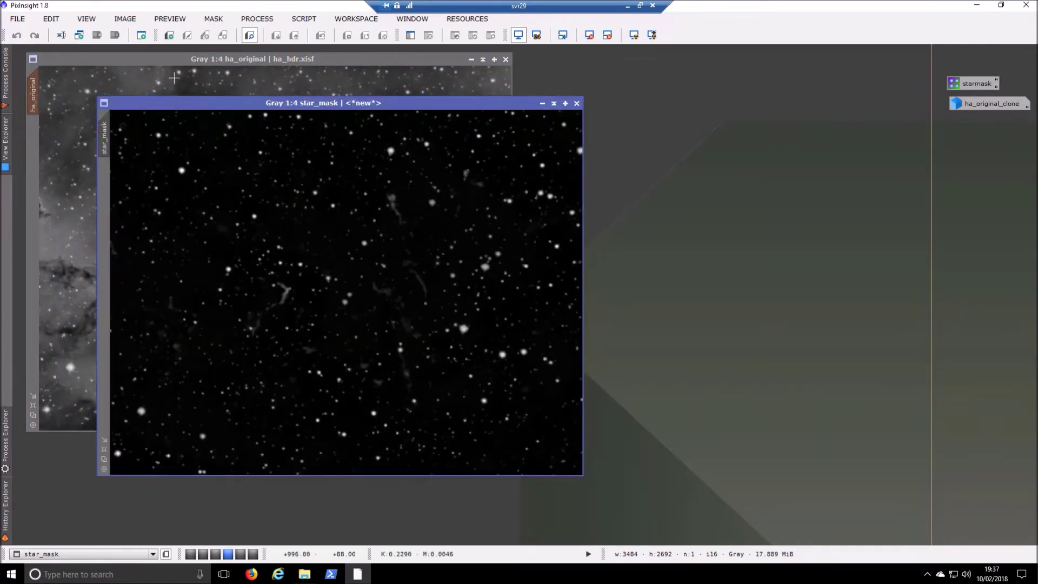
{"action": "left_click", "coordinate": [216, 60]}
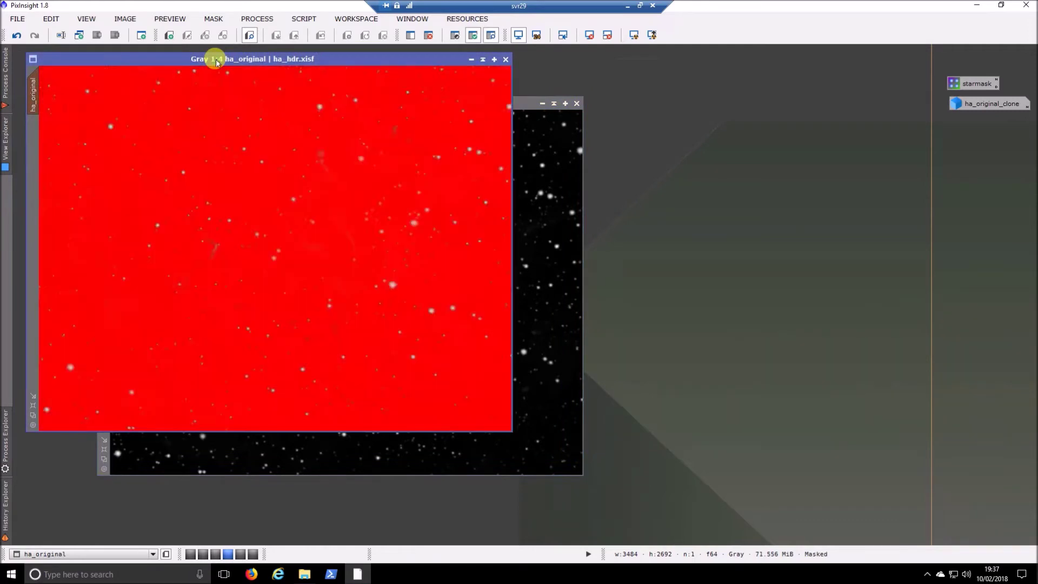
{"action": "key", "text": "ctrl+i"}
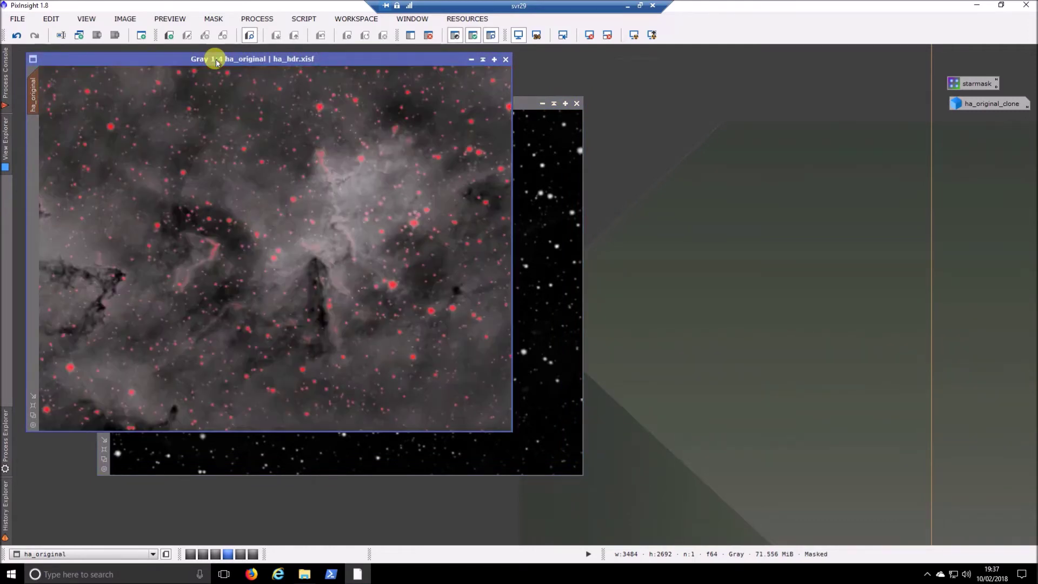
Step: Inspect the masked ha_original, remove the mask, and iconize star_mask
{"action": "scroll", "coordinate": [274, 142], "scroll_direction": "up", "scroll_amount": 4}
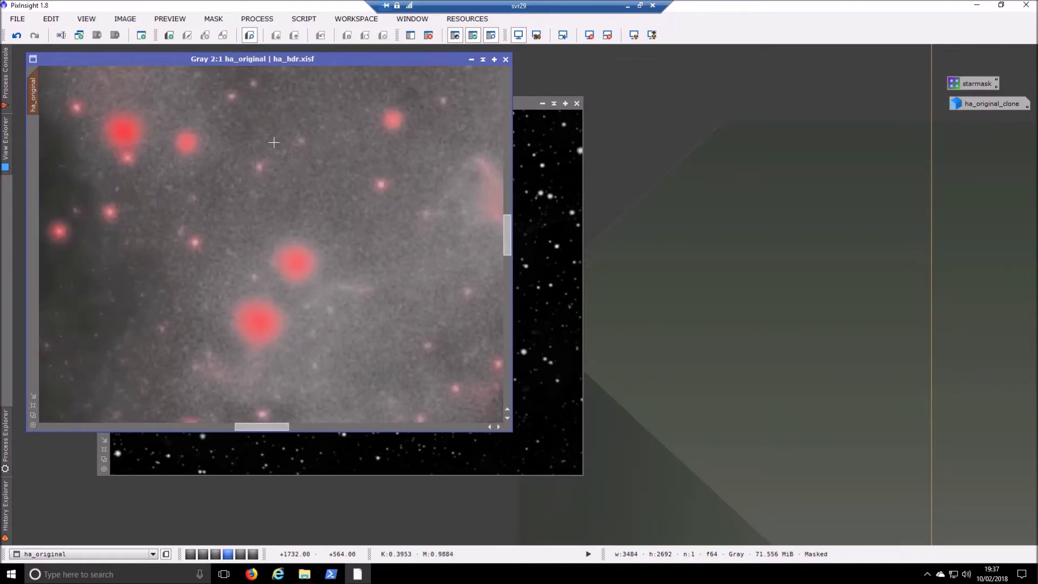
{"action": "left_click", "coordinate": [34, 415]}
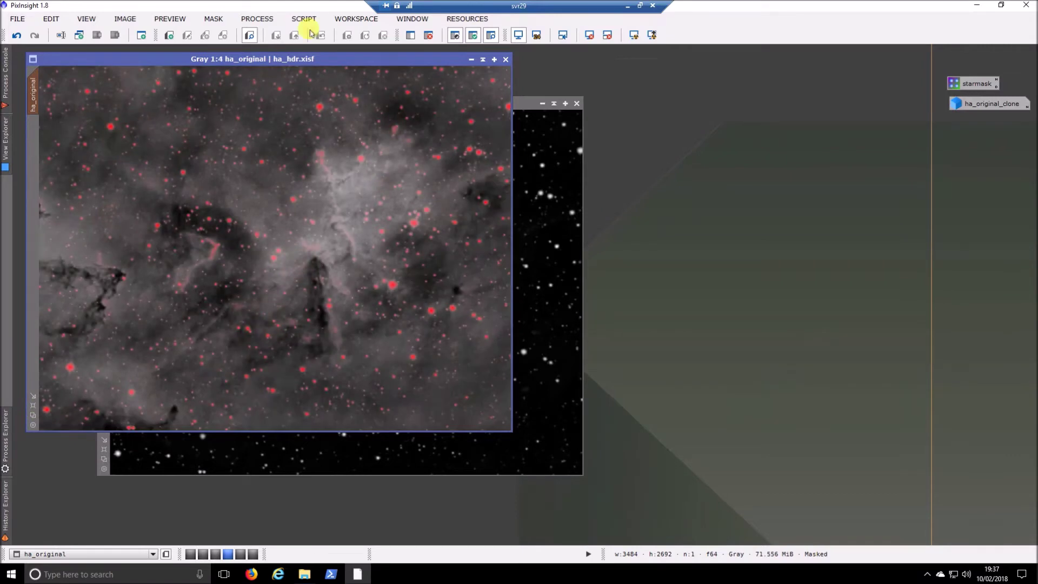
{"action": "left_click", "coordinate": [213, 18]}
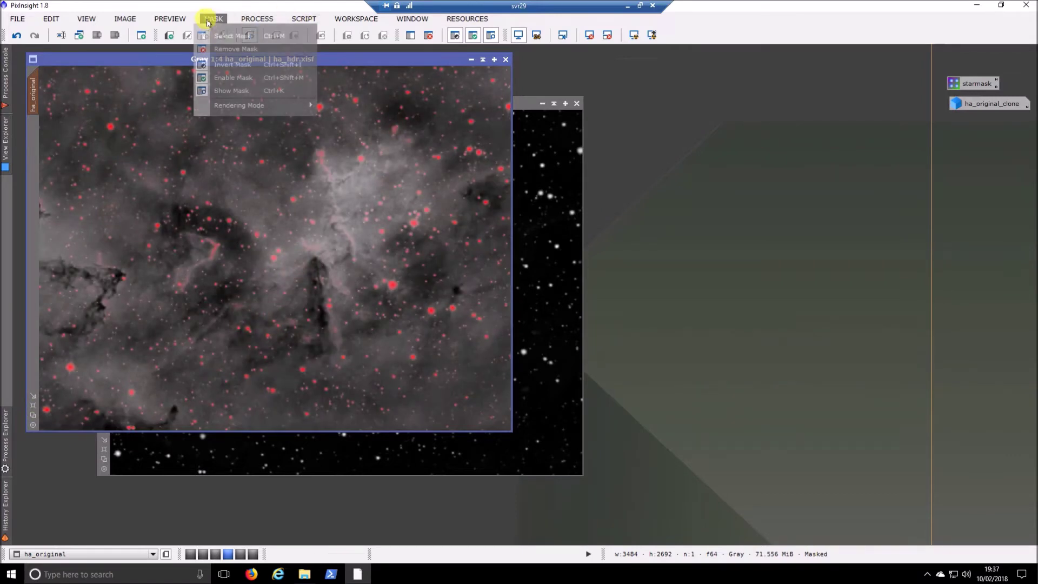
{"action": "left_click", "coordinate": [248, 51]}
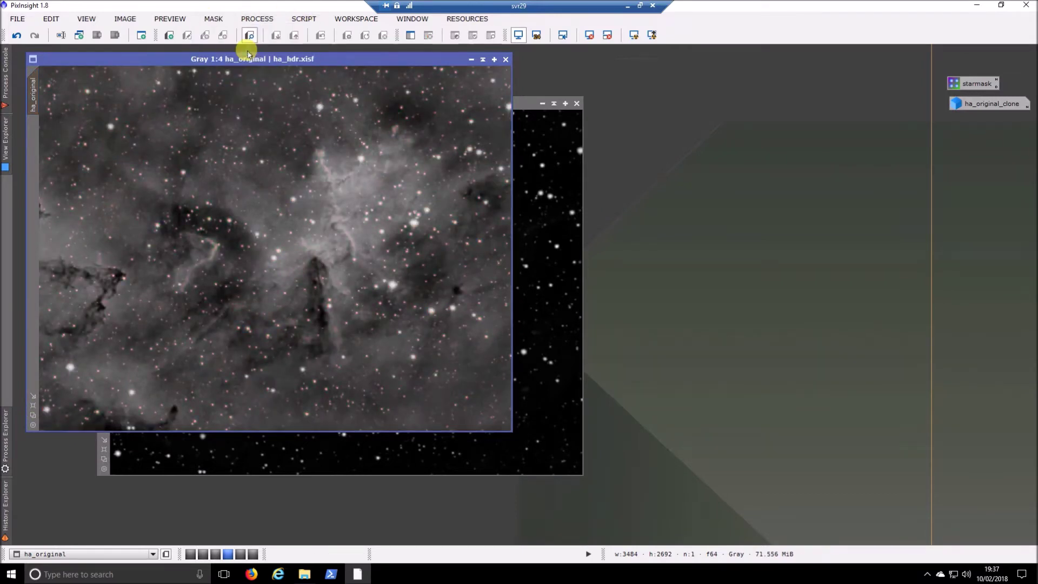
{"action": "left_click", "coordinate": [542, 103]}
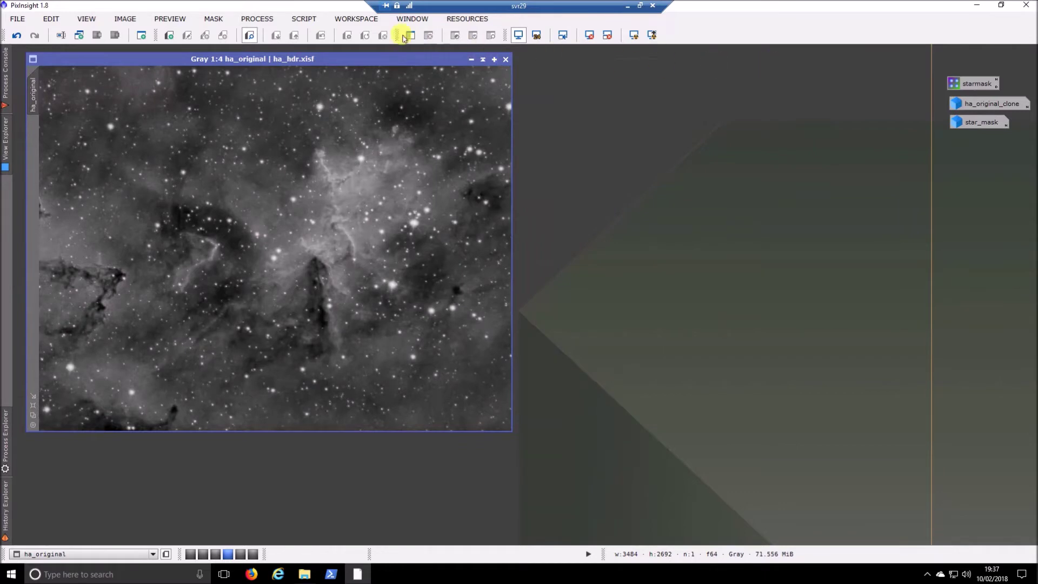
Step: Launch the LocalFuzzyHistogramHyperbolization script and move its dialog off the image
{"action": "left_click", "coordinate": [303, 20]}
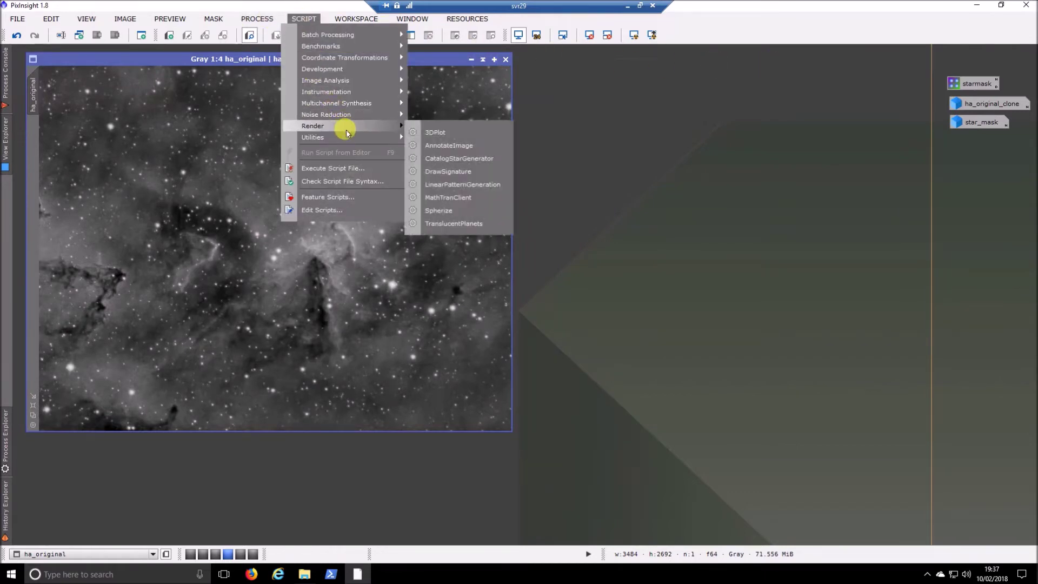
{"action": "mouse_move", "coordinate": [351, 138]}
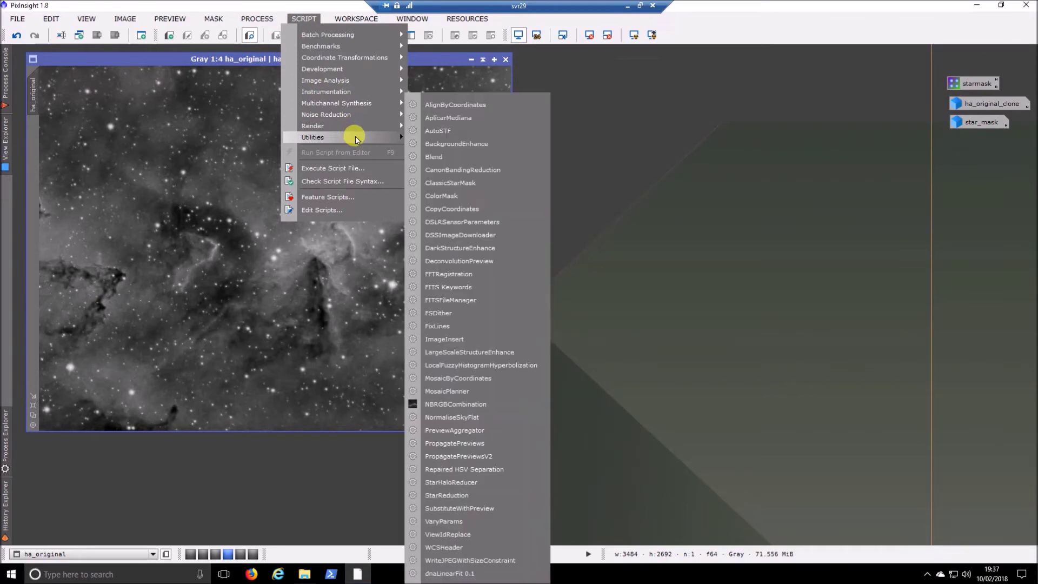
{"action": "left_click", "coordinate": [480, 366]}
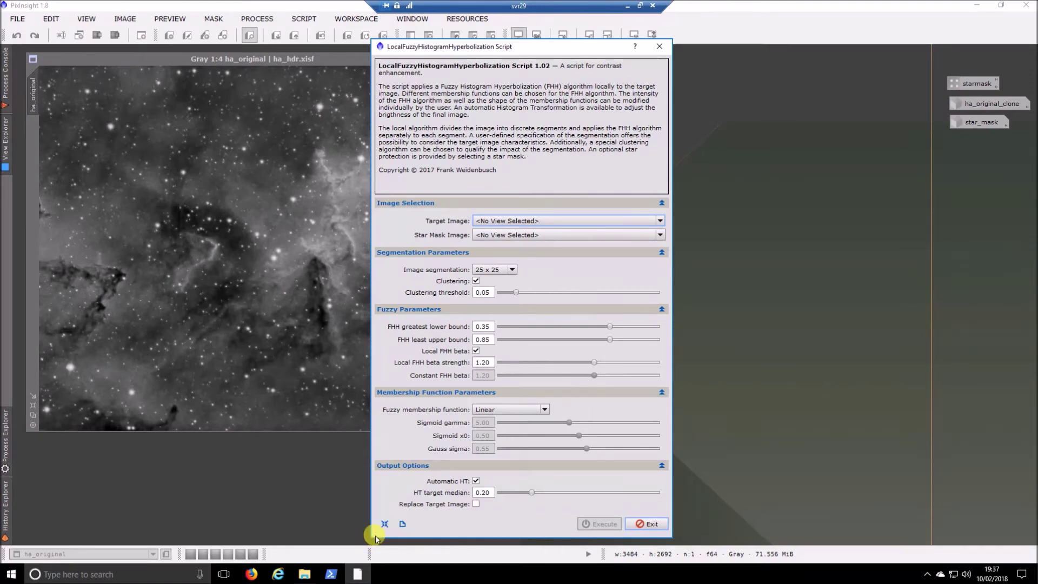
{"action": "left_click_drag", "start_coordinate": [570, 53], "coordinate": [781, 49]}
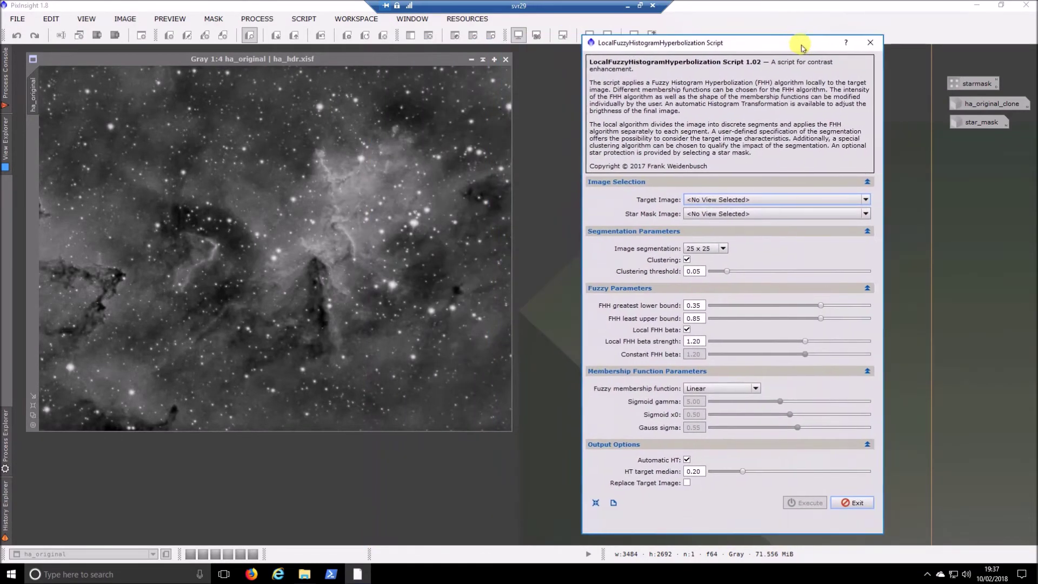
Step: Set target image ha_original, star mask star_mask, and a 10 x 10 segmentation grid
{"action": "left_click", "coordinate": [863, 200]}
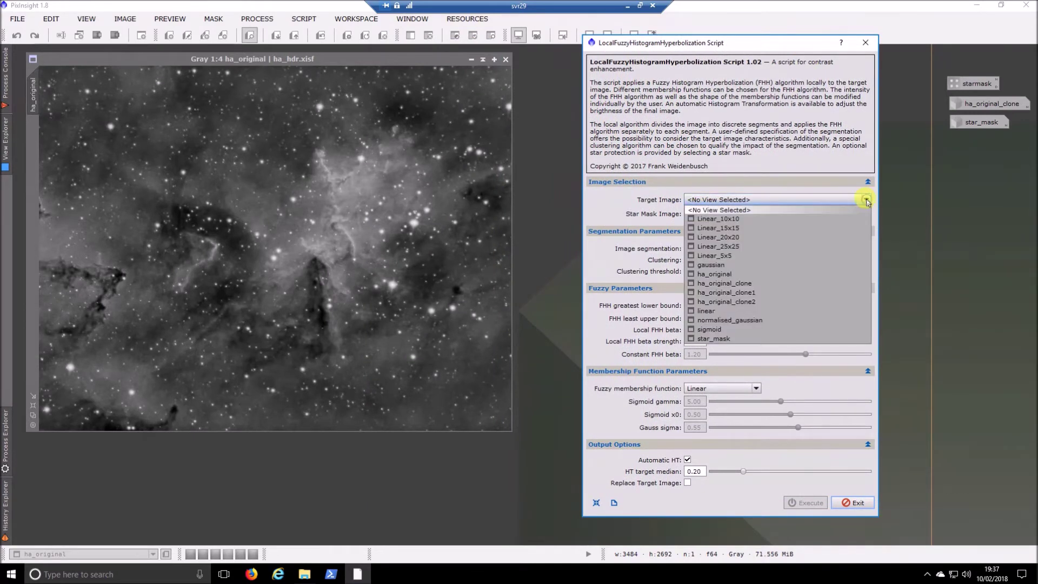
{"action": "left_click", "coordinate": [794, 275]}
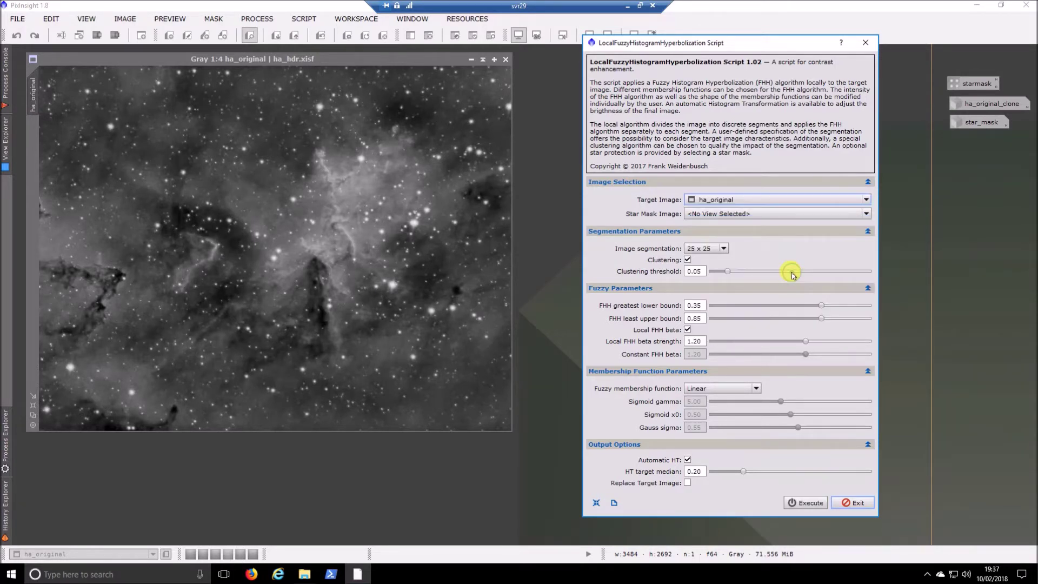
{"action": "left_click", "coordinate": [778, 214]}
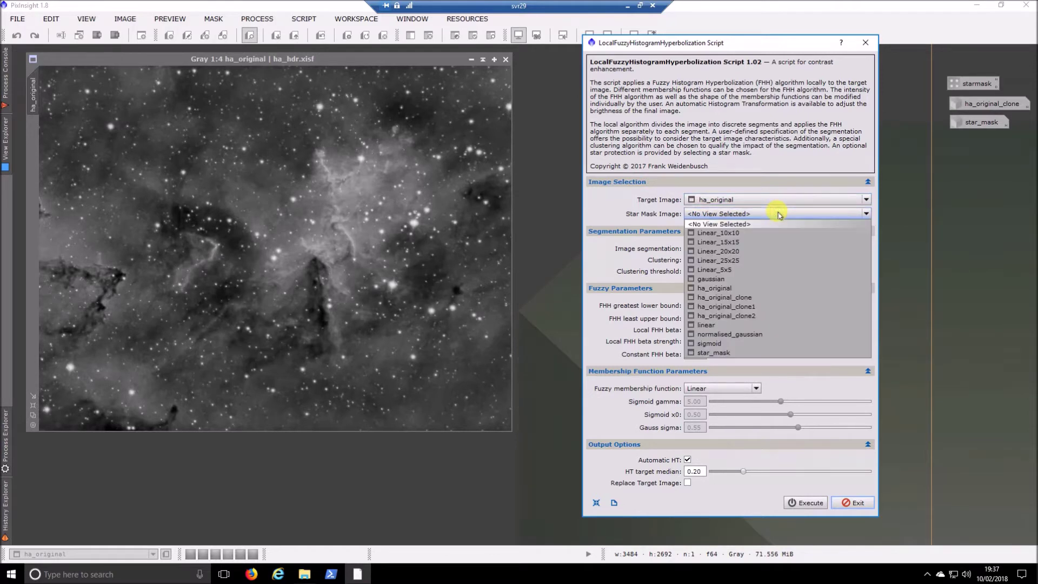
{"action": "left_click", "coordinate": [768, 352]}
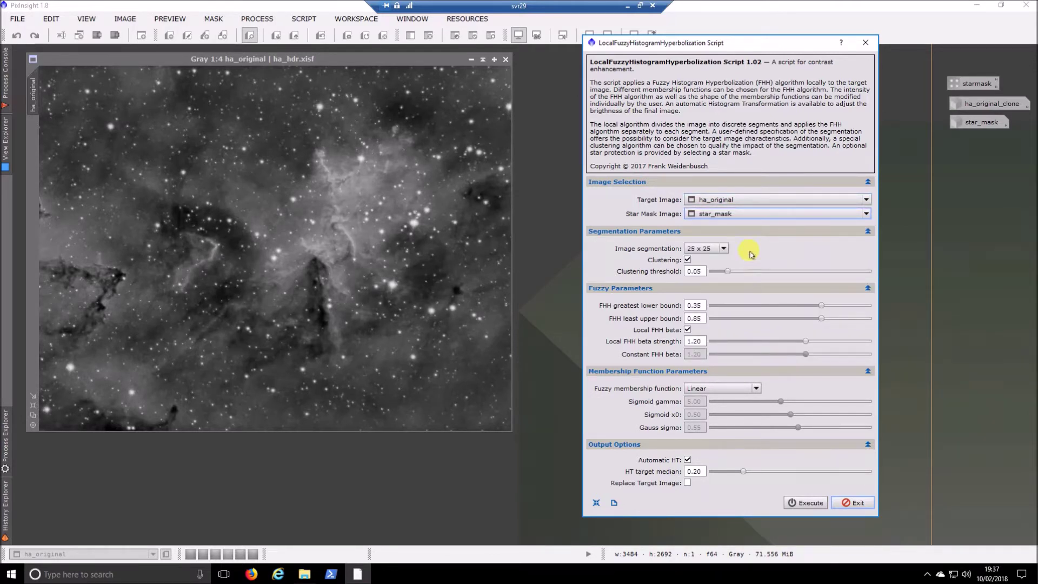
{"action": "left_click", "coordinate": [720, 249]}
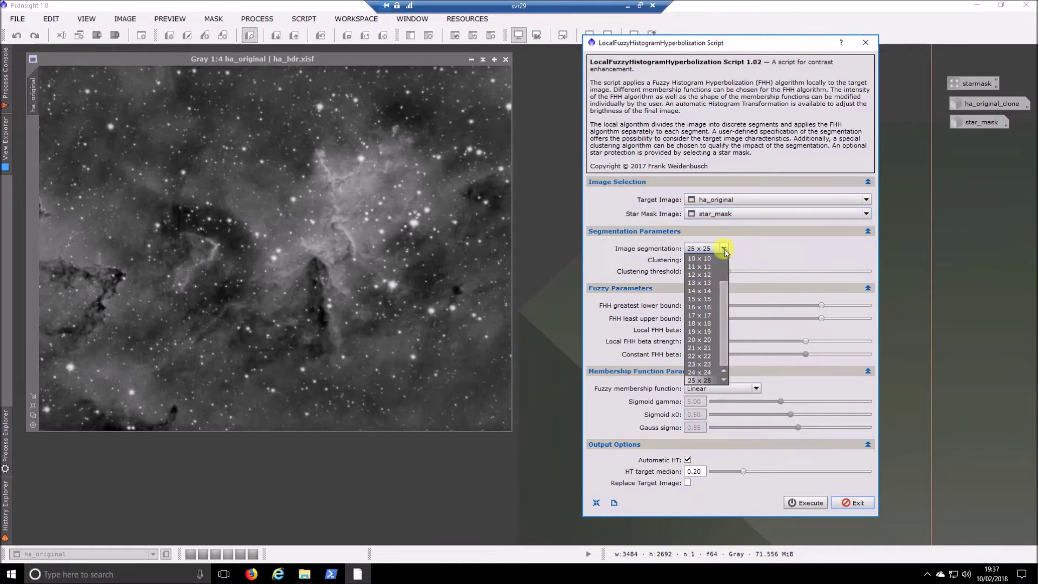
{"action": "left_click", "coordinate": [714, 259]}
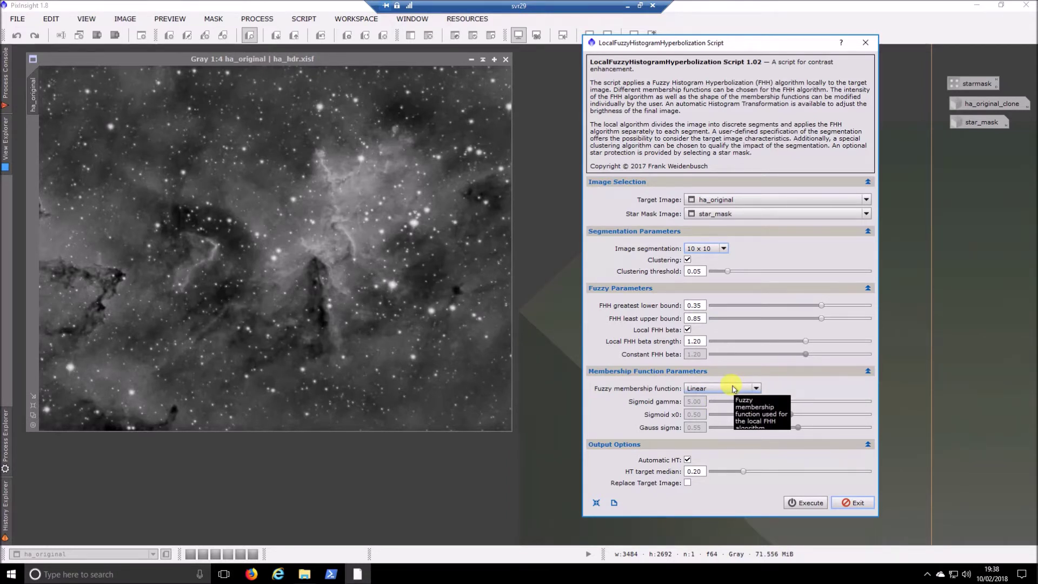
Step: Execute the script on ha_original, exit, and move the LFHH result to the right
{"action": "left_click", "coordinate": [811, 503]}
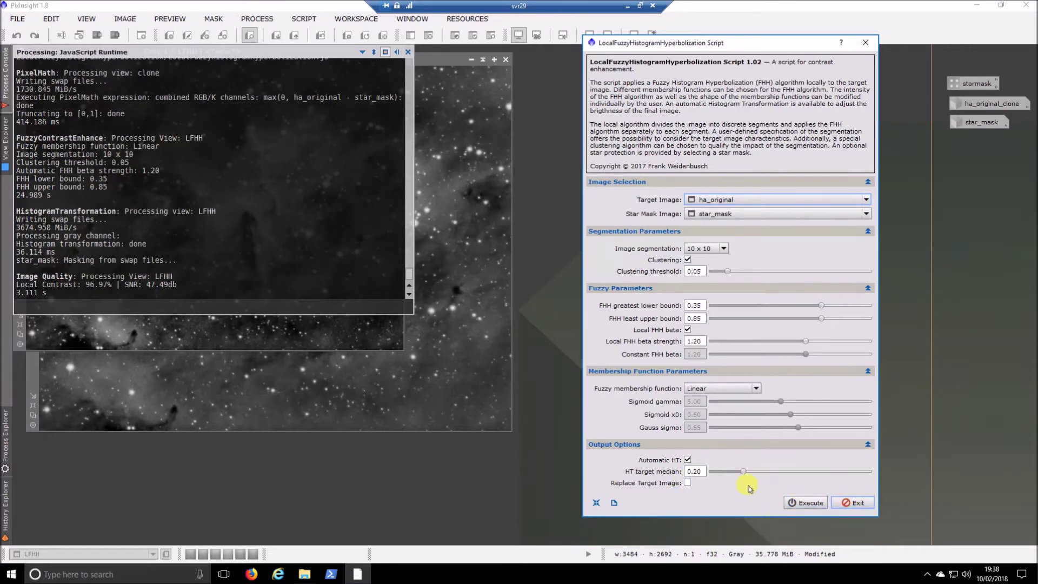
{"action": "left_click", "coordinate": [855, 502]}
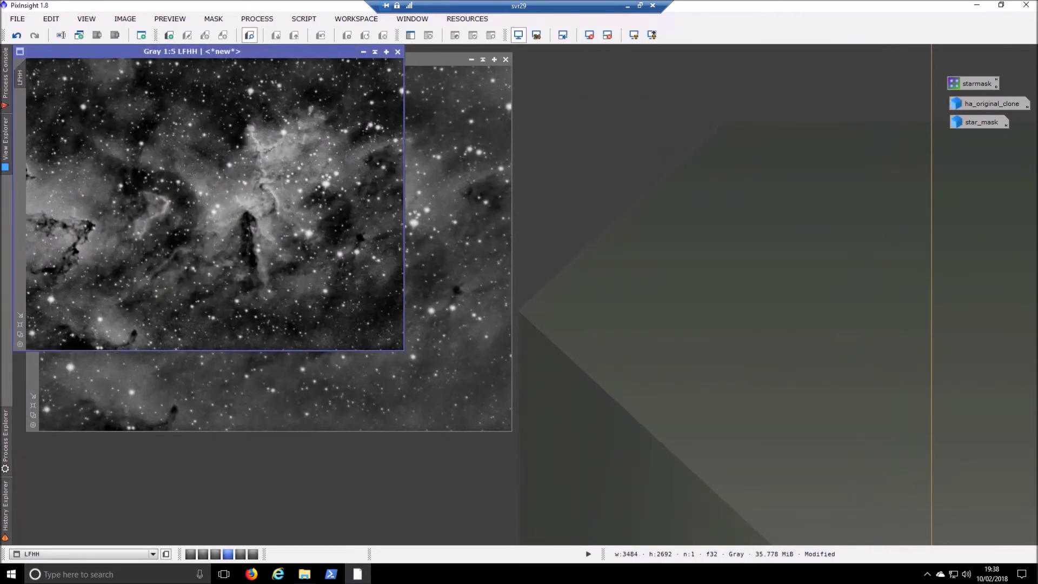
{"action": "left_click_drag", "start_coordinate": [250, 51], "coordinate": [743, 100]}
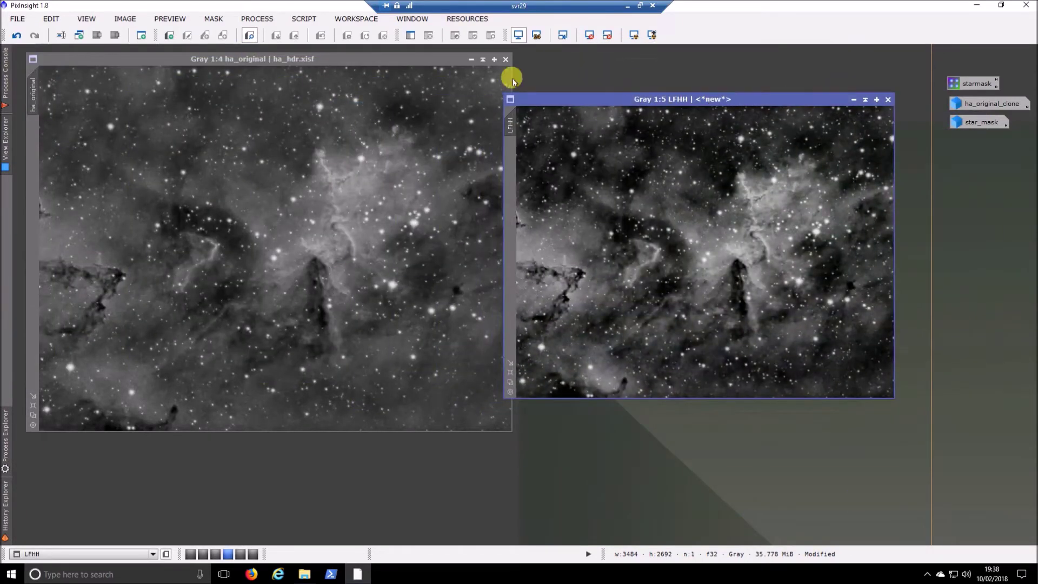
Step: Tile the ha_original and LFHH windows side by side
{"action": "left_click", "coordinate": [301, 58]}
{"action": "left_click", "coordinate": [413, 22]}
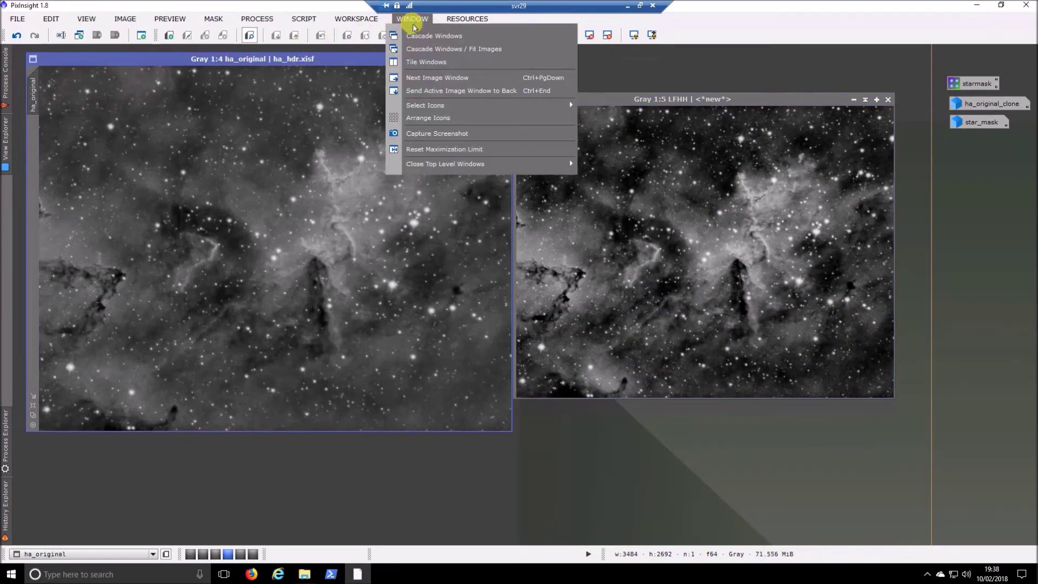
{"action": "left_click", "coordinate": [427, 62]}
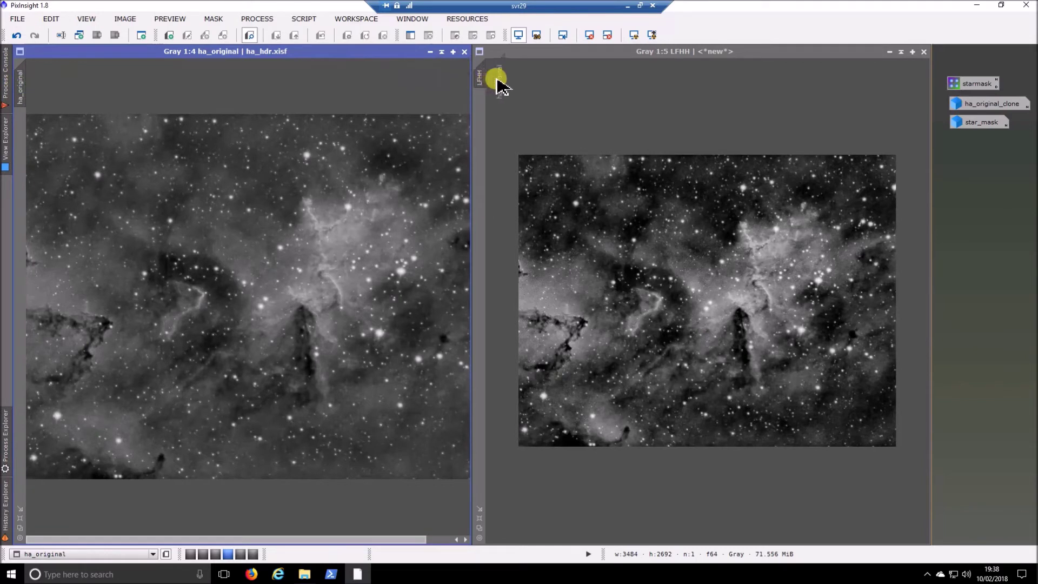
Step: Zoom LFHH to 1:1 on the dark pillar and sync ha_original to the same view
{"action": "left_click_drag", "start_coordinate": [499, 81], "coordinate": [478, 76]}
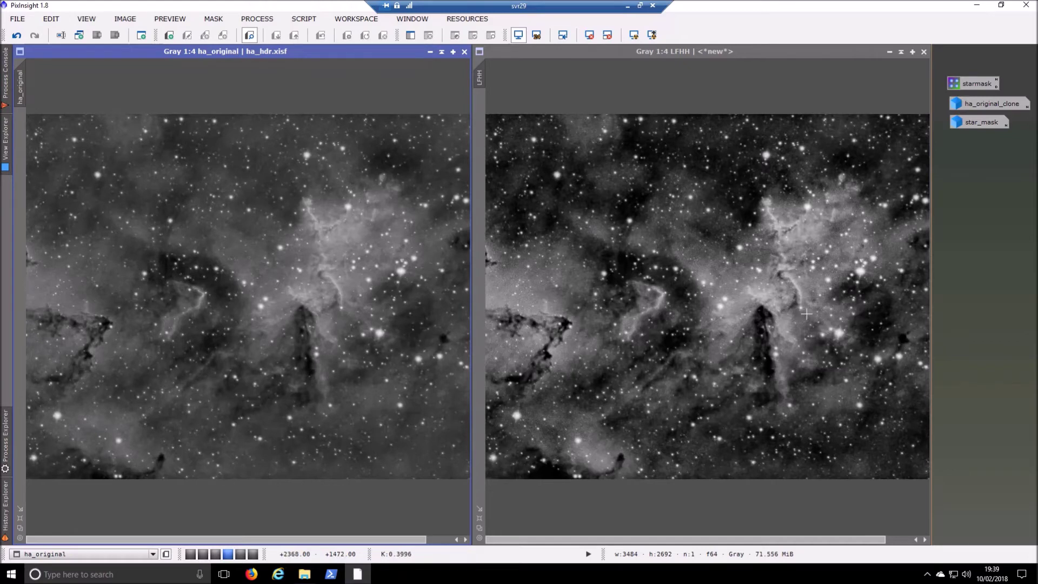
{"action": "scroll", "coordinate": [792, 302], "scroll_direction": "up", "scroll_amount": 3}
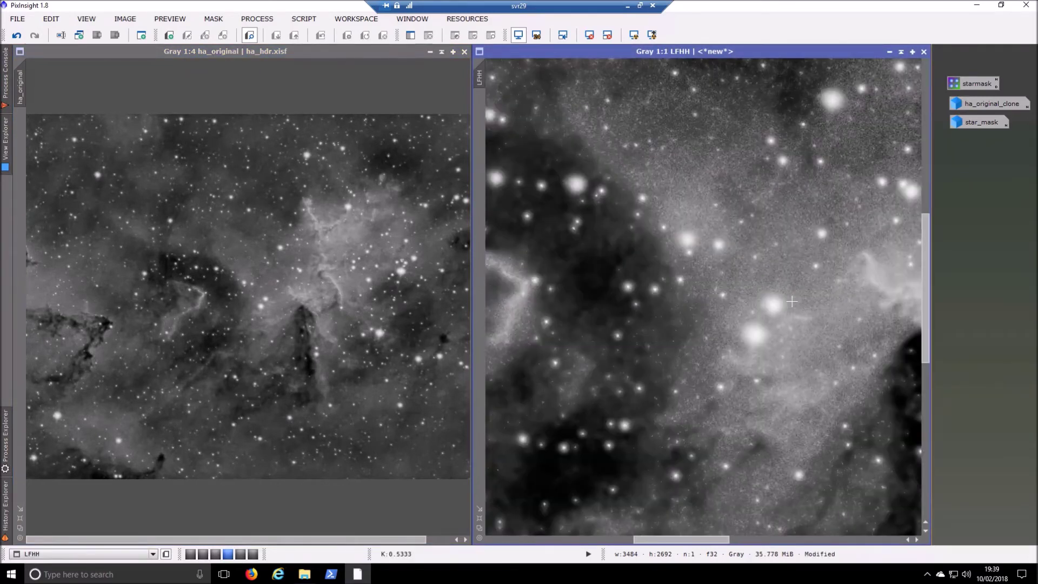
{"action": "left_click_drag", "start_coordinate": [658, 538], "coordinate": [728, 541]}
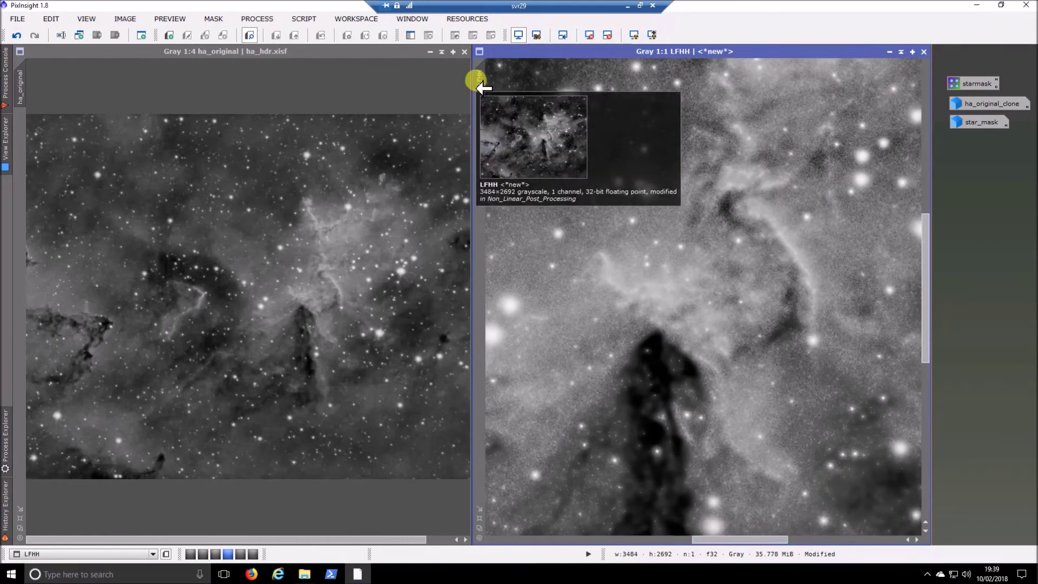
{"action": "left_click_drag", "start_coordinate": [480, 86], "coordinate": [25, 98]}
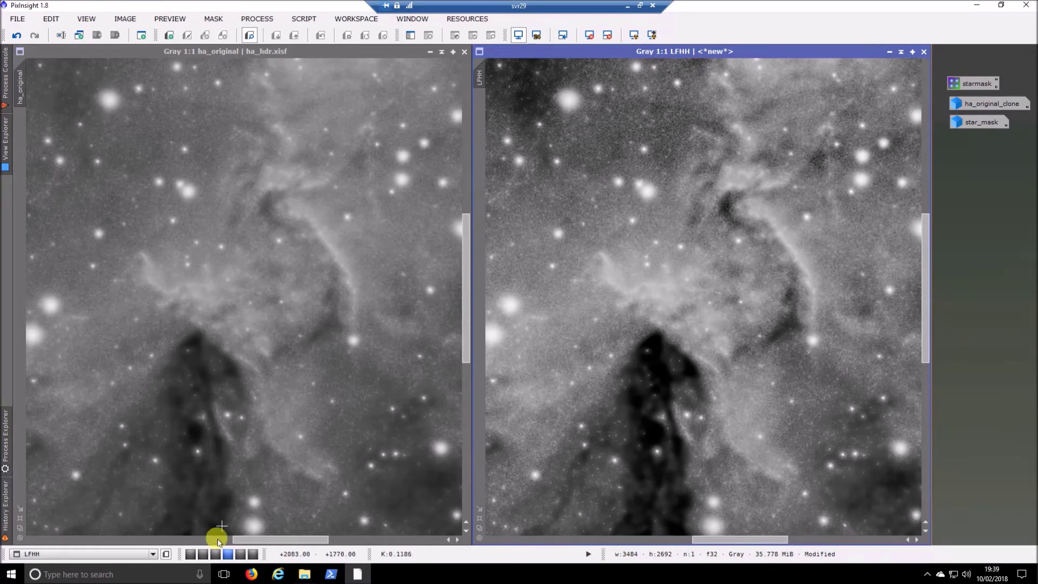
{"action": "mouse_move", "coordinate": [243, 556]}
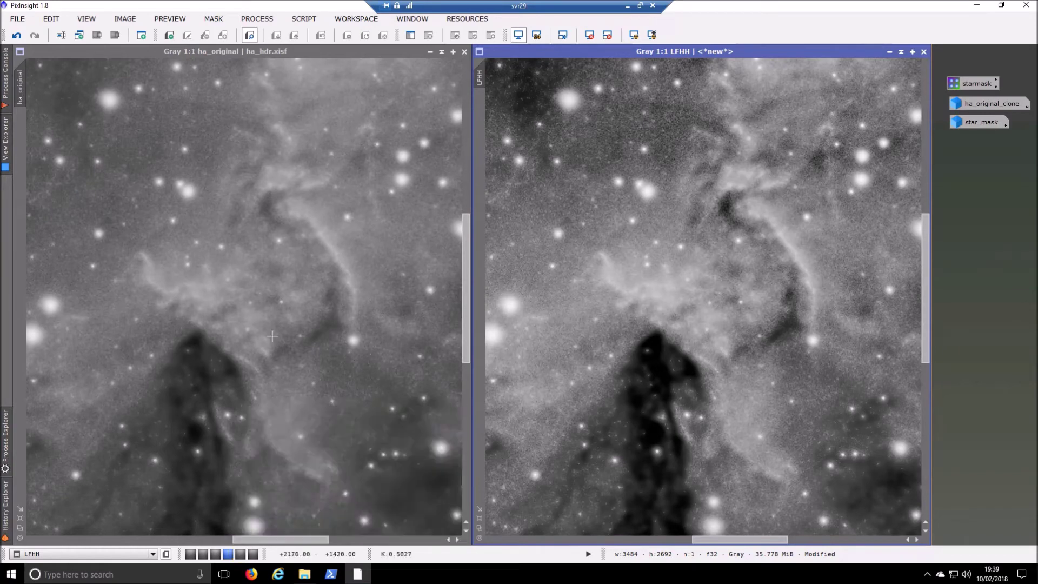
Step: Relaunch the LocalFuzzyHistogramHyperbolization script from the Script menu
{"action": "left_click", "coordinate": [304, 18]}
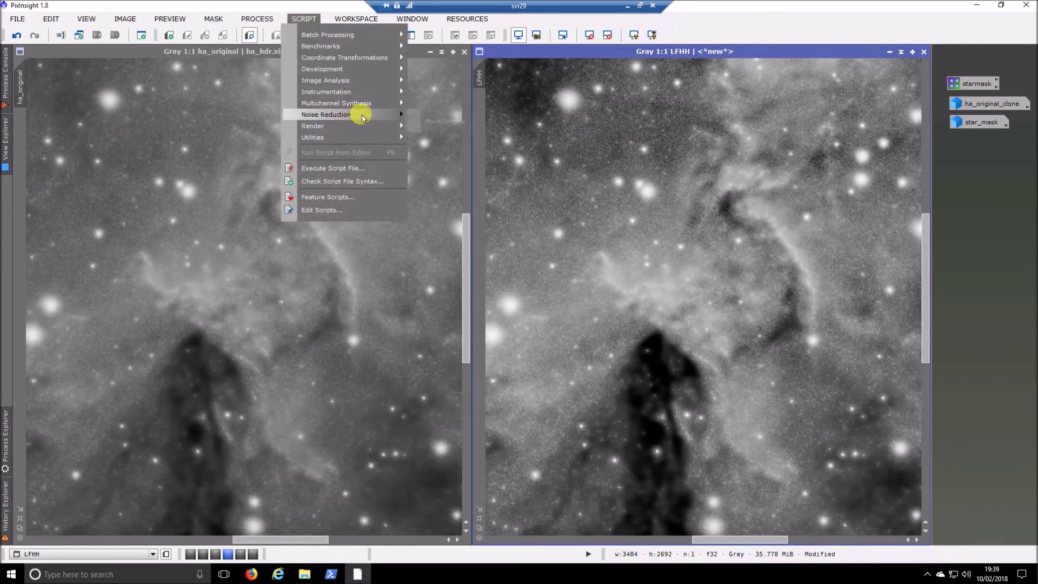
{"action": "mouse_move", "coordinate": [371, 139]}
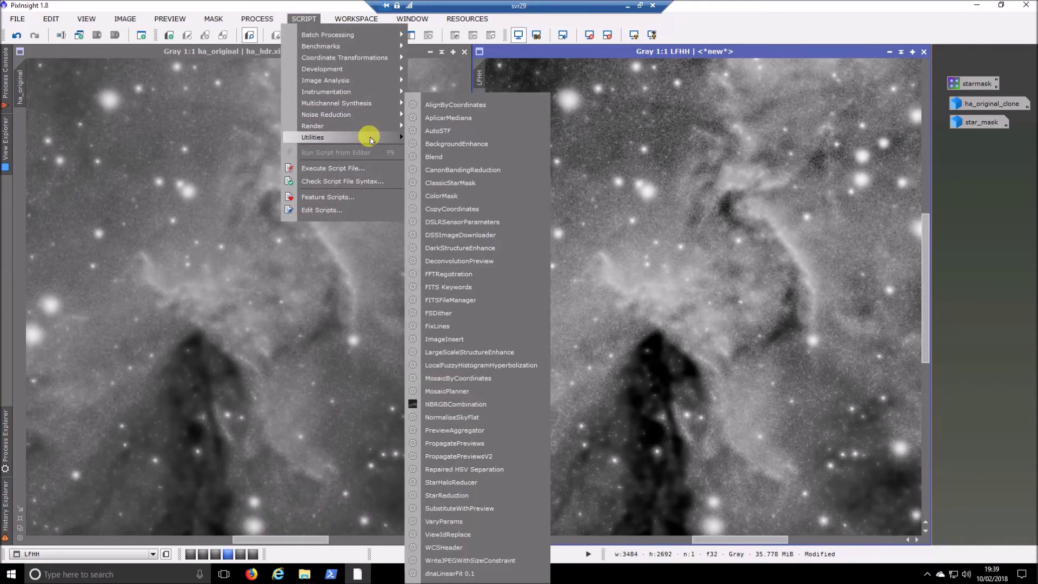
{"action": "left_click", "coordinate": [481, 364]}
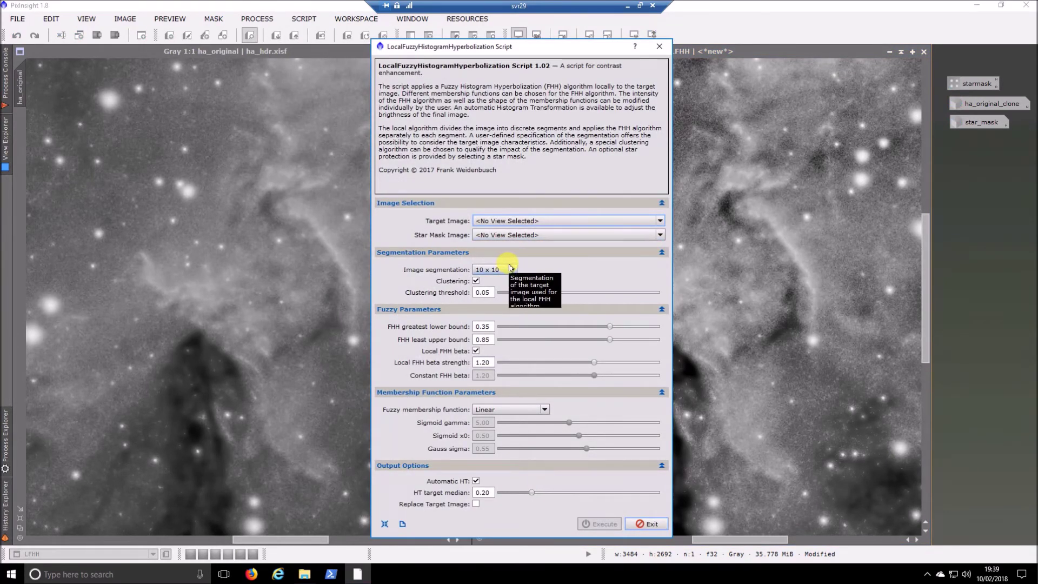
Step: Keep the 10 x 10 grid and Linear membership function, then exit the script
{"action": "left_click", "coordinate": [511, 268]}
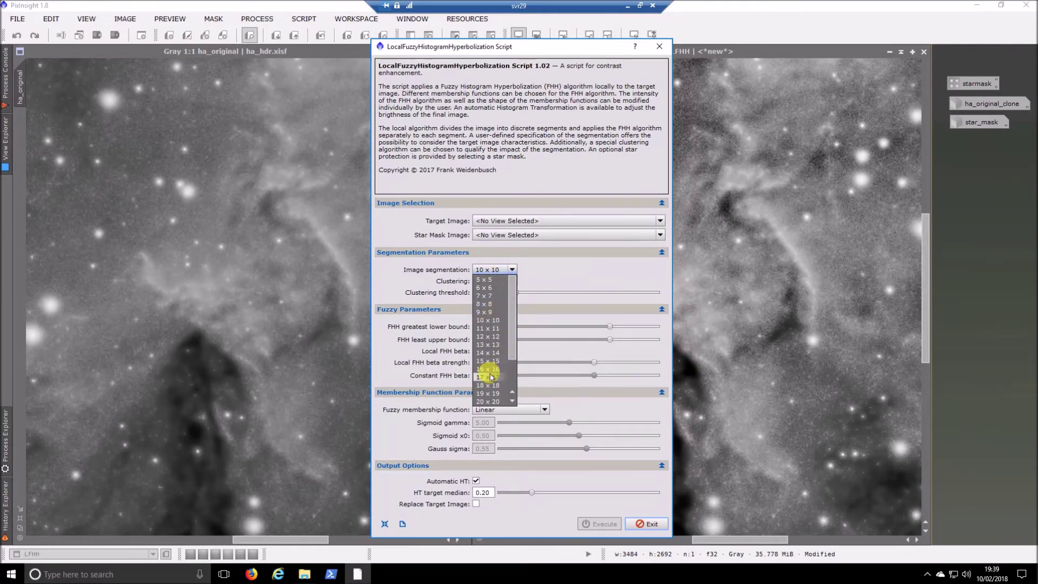
{"action": "scroll", "coordinate": [497, 398], "scroll_direction": "down", "scroll_amount": 5}
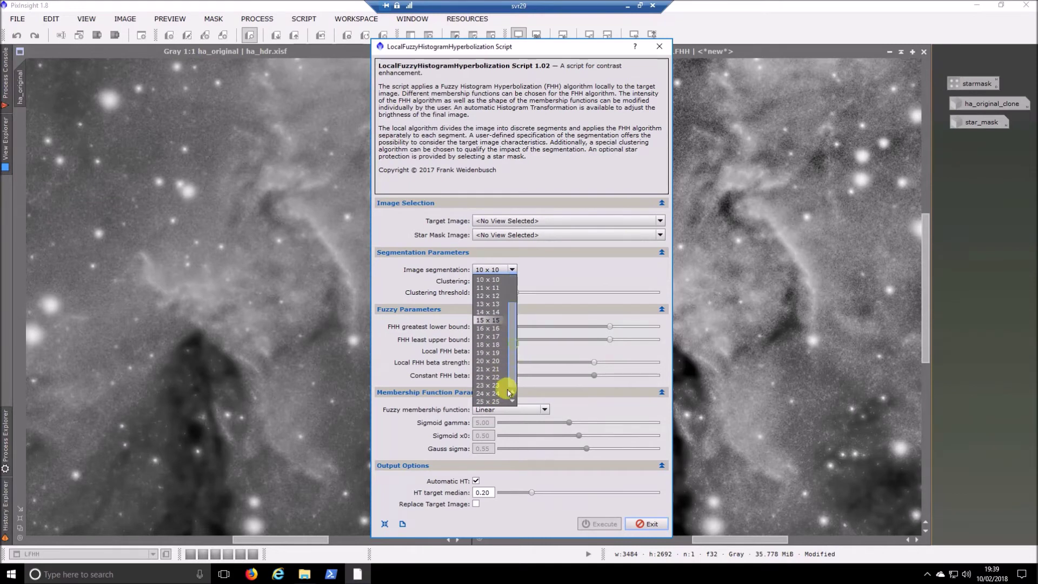
{"action": "left_click", "coordinate": [588, 409]}
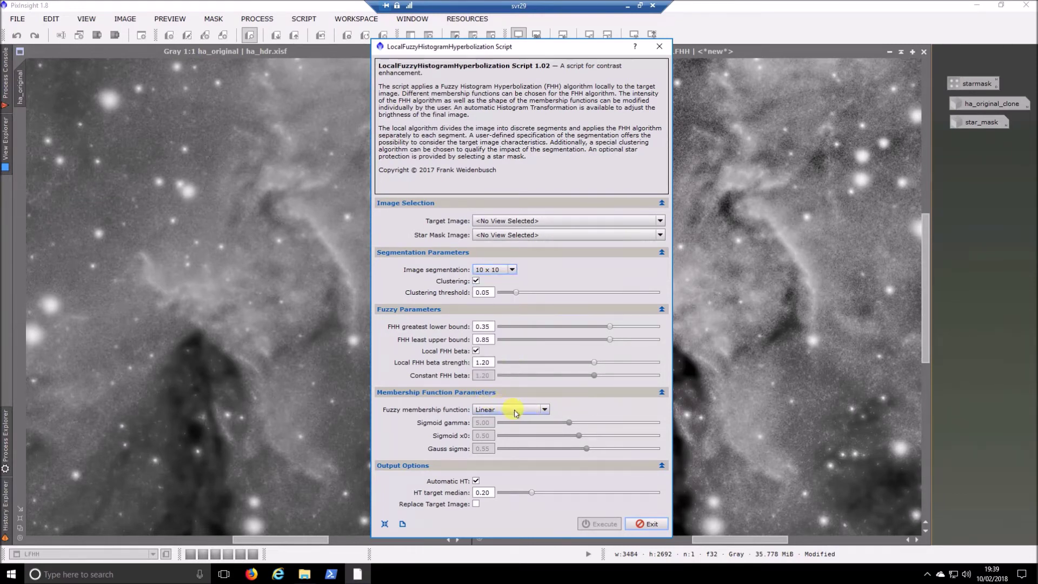
{"action": "left_click", "coordinate": [535, 411]}
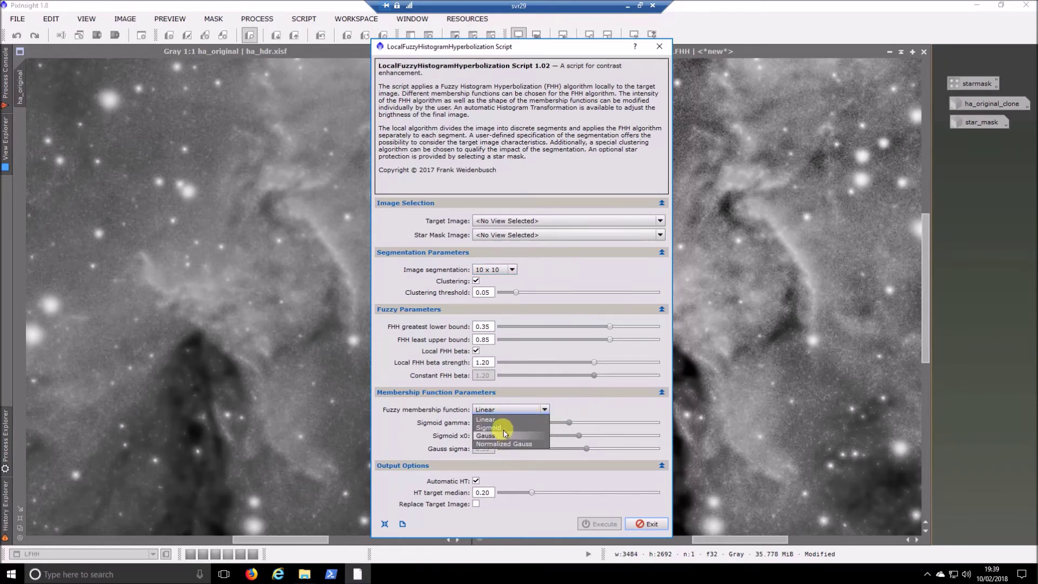
{"action": "left_click", "coordinate": [565, 401]}
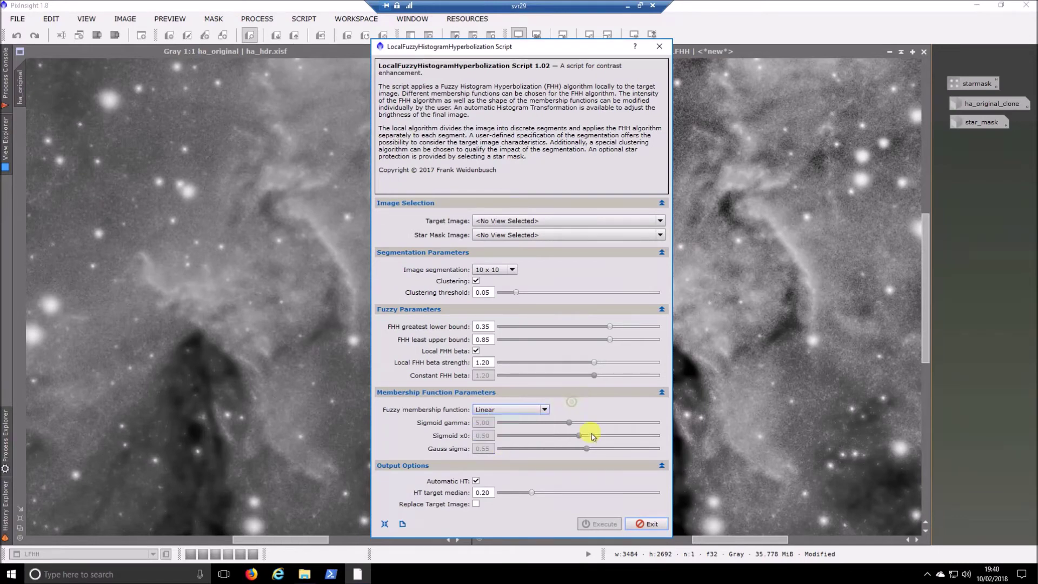
{"action": "left_click", "coordinate": [644, 524]}
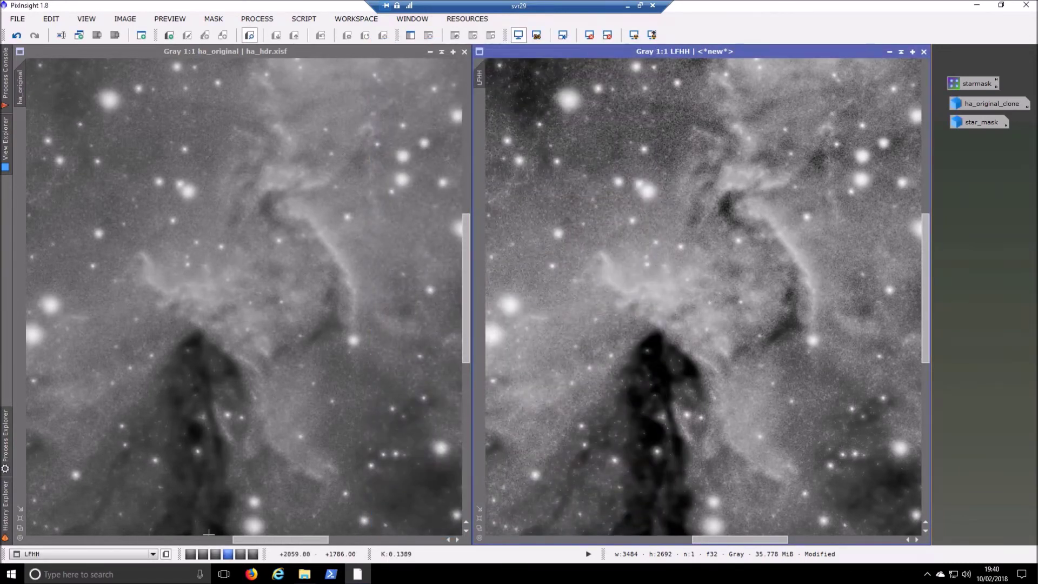
Step: Show workspace 5 comparing ha_original_clone2 with linear, sigmoid, gaussian and normalised_gaussian results
{"action": "left_click", "coordinate": [239, 553]}
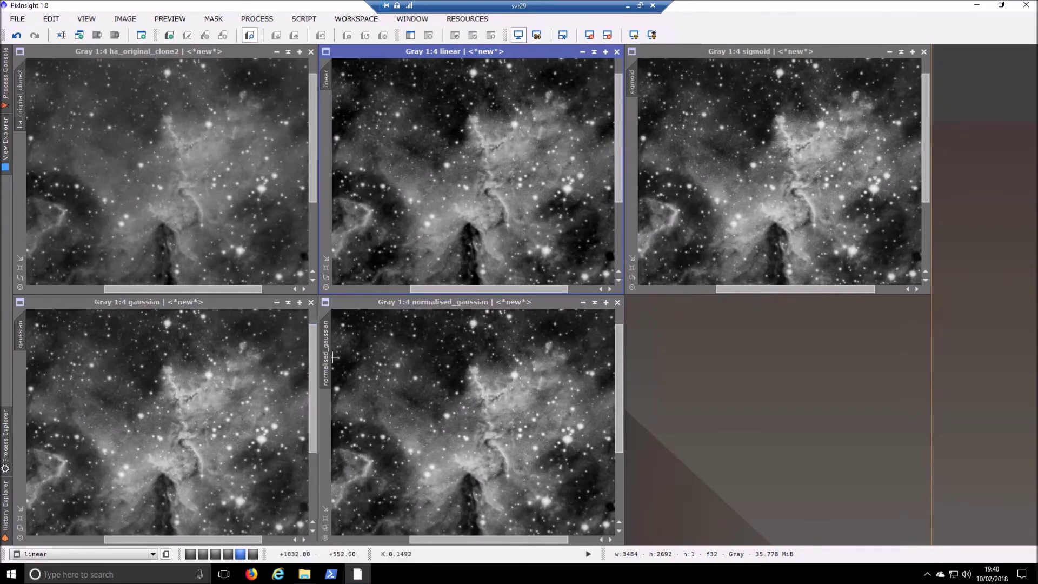
{"action": "left_click_drag", "start_coordinate": [326, 358], "coordinate": [775, 421]}
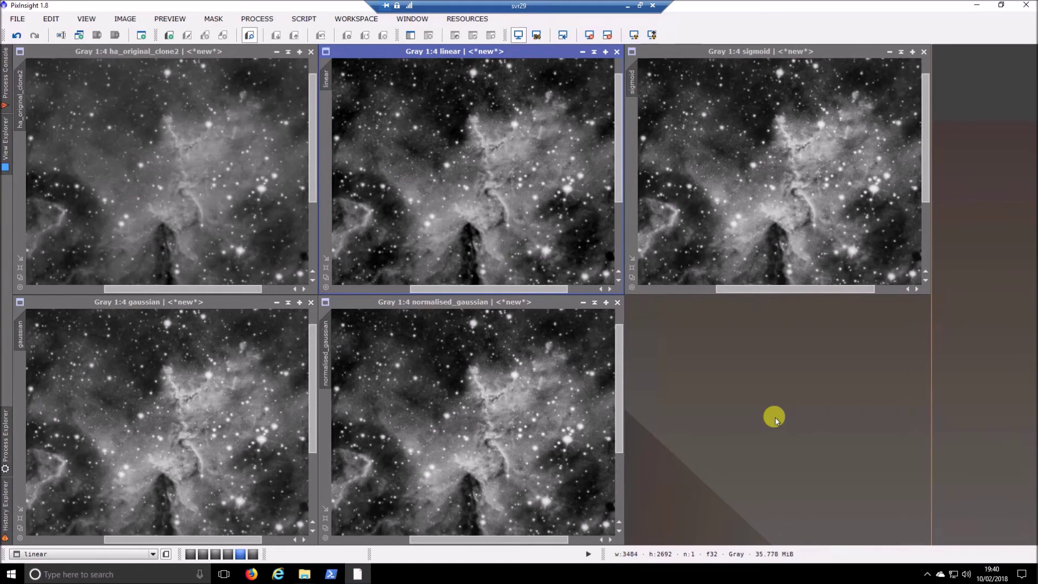
{"action": "left_click_drag", "start_coordinate": [776, 421], "coordinate": [519, 304]}
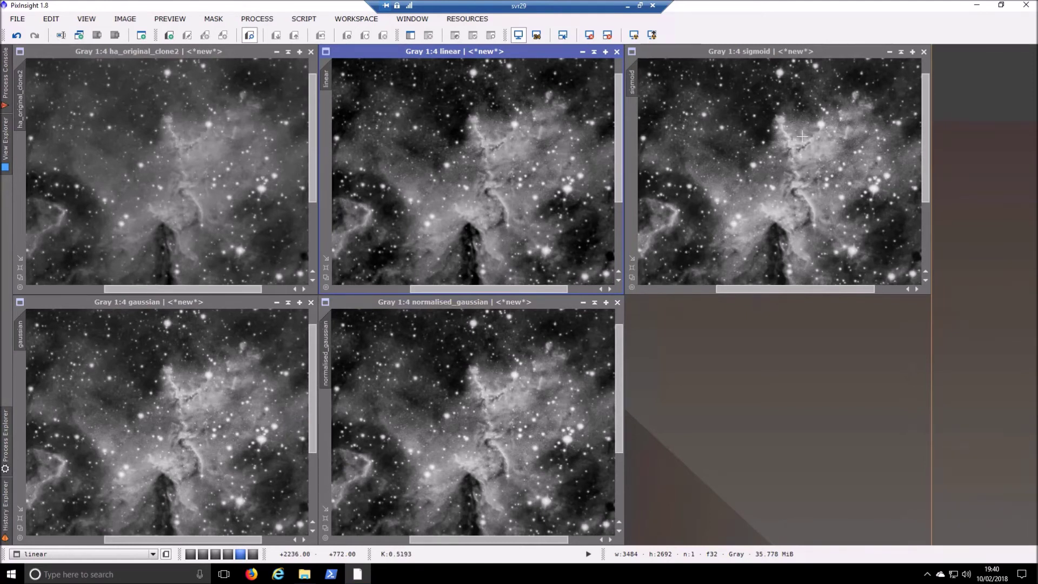
{"action": "left_click", "coordinate": [329, 422]}
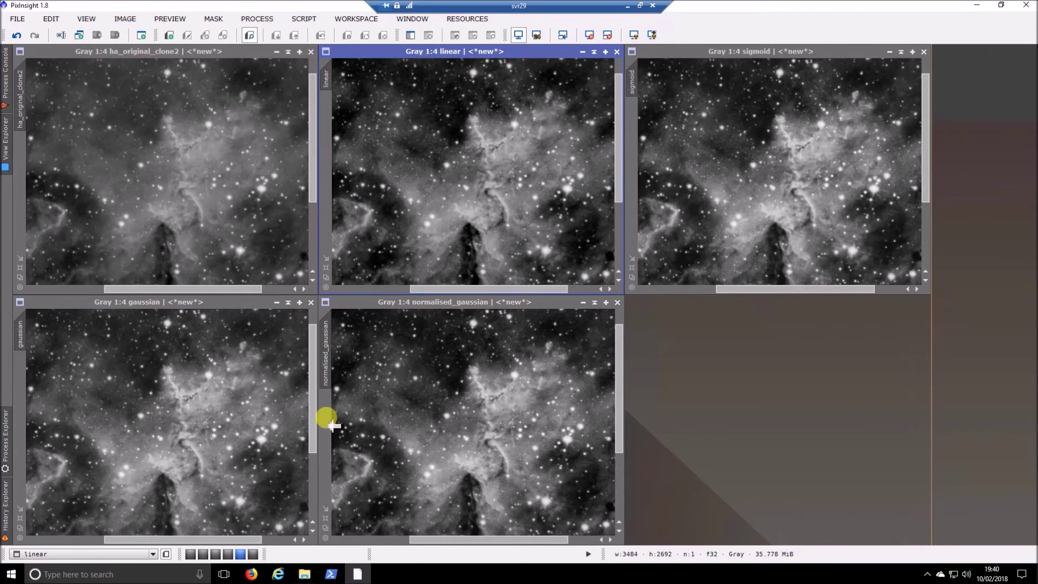
Step: Switch to the grid-size comparison workspace and zoom in and out on the Linear views
{"action": "left_click", "coordinate": [253, 554]}
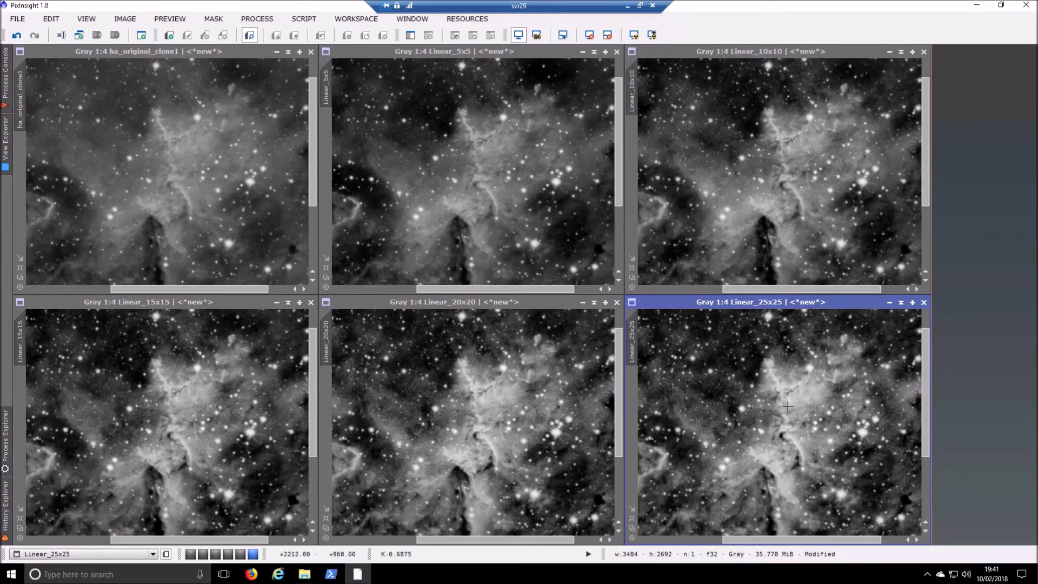
{"action": "scroll", "coordinate": [788, 407], "scroll_direction": "up", "scroll_amount": 3}
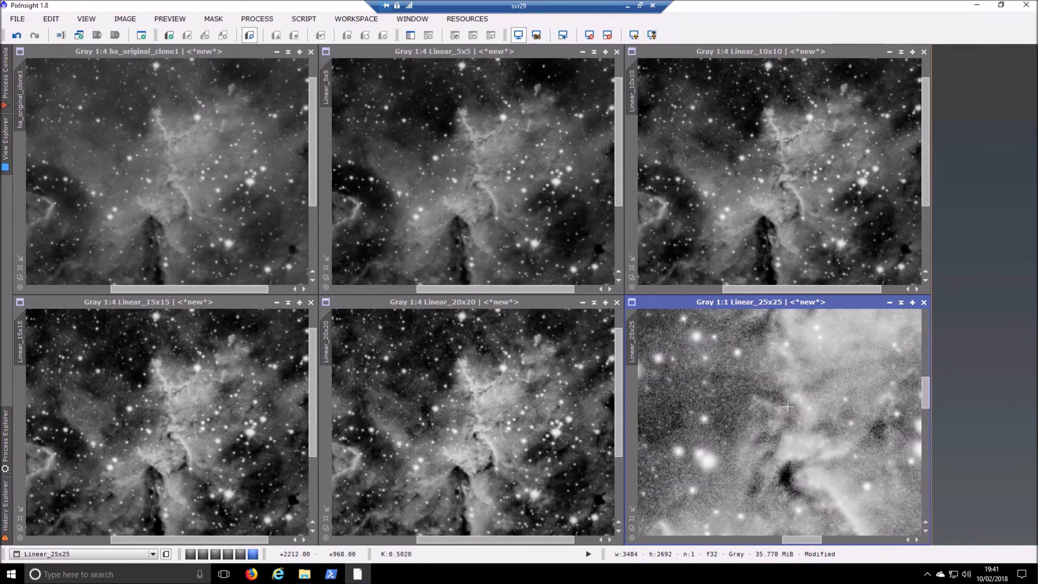
{"action": "scroll", "coordinate": [788, 406], "scroll_direction": "down", "scroll_amount": 2}
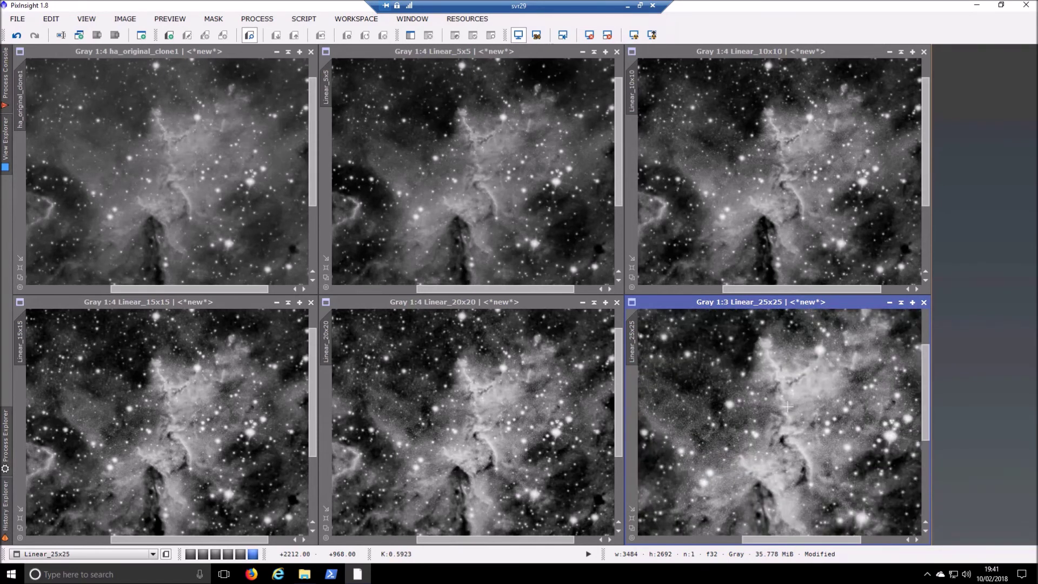
{"action": "scroll", "coordinate": [788, 407], "scroll_direction": "down", "scroll_amount": 1}
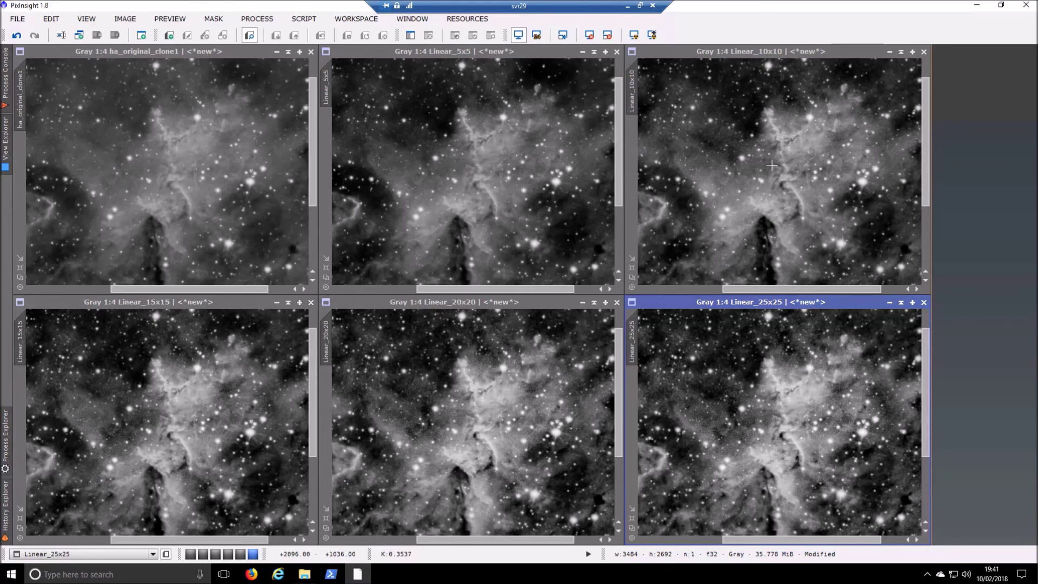
{"action": "scroll", "coordinate": [771, 166], "scroll_direction": "up", "scroll_amount": 1}
{"action": "scroll", "coordinate": [772, 166], "scroll_direction": "up", "scroll_amount": 2}
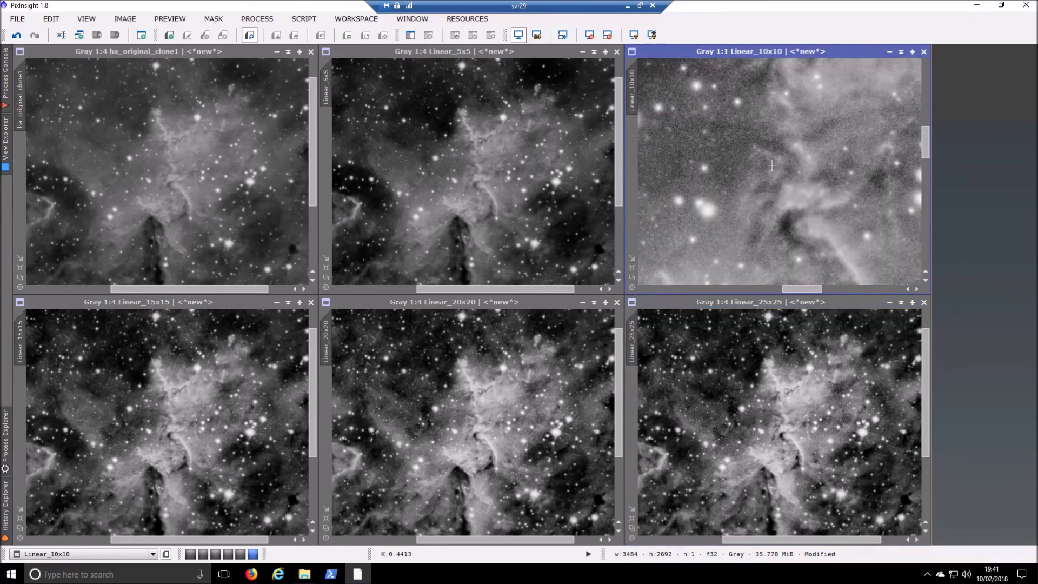
{"action": "scroll", "coordinate": [193, 411], "scroll_direction": "up", "scroll_amount": 1}
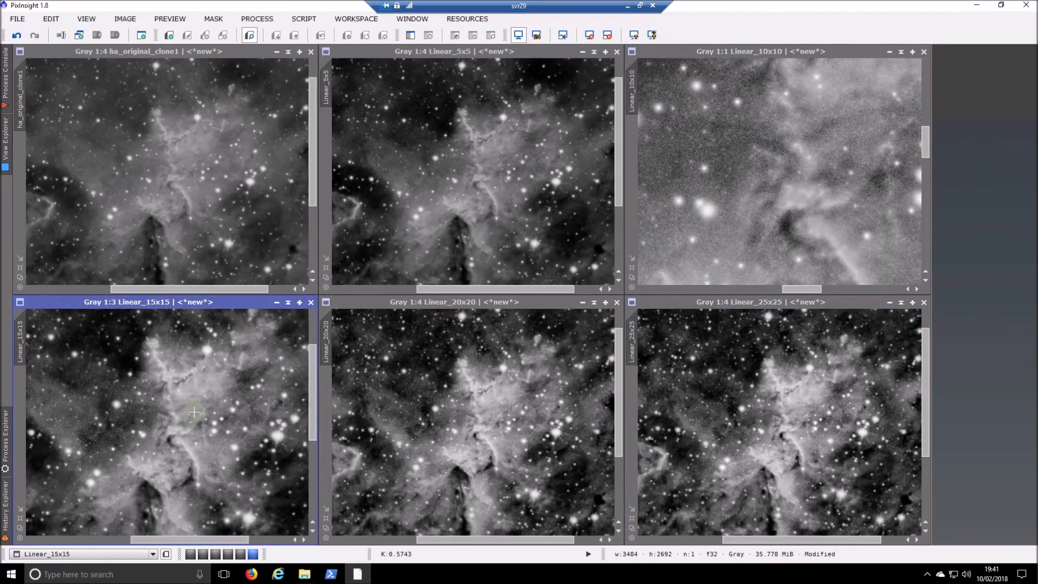
{"action": "scroll", "coordinate": [194, 412], "scroll_direction": "up", "scroll_amount": 1}
{"action": "scroll", "coordinate": [194, 412], "scroll_direction": "up", "scroll_amount": 1}
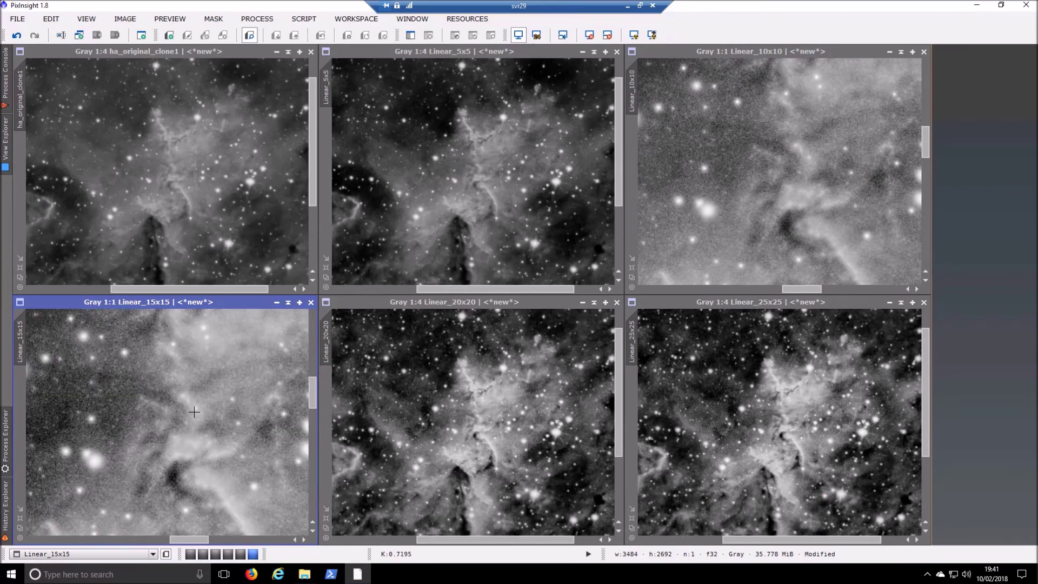
Step: Match Linear_10x10's zoom and position to Linear_5x5's 1:4 view
{"action": "scroll", "coordinate": [193, 412], "scroll_direction": "down", "scroll_amount": 2}
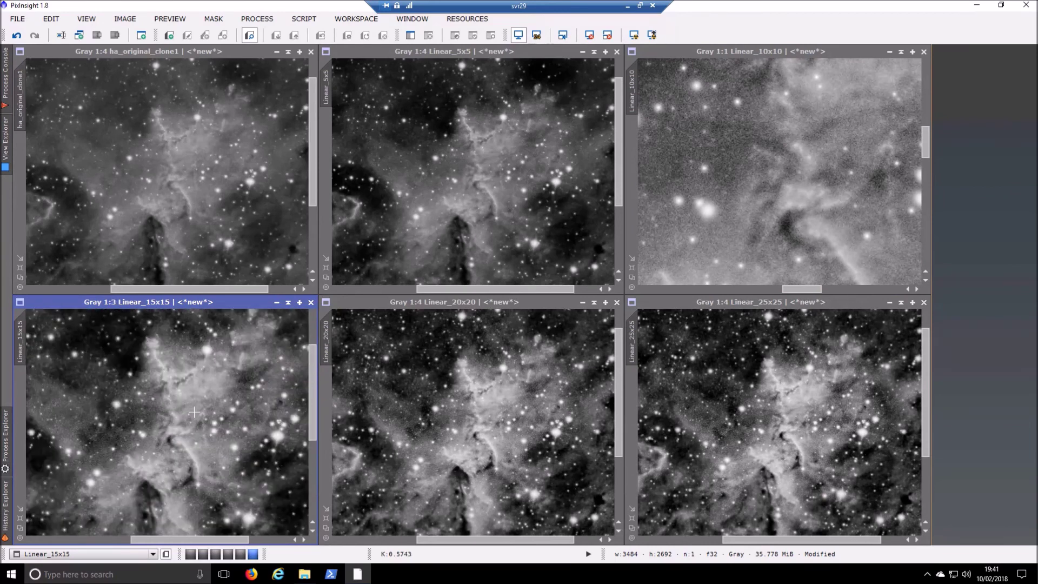
{"action": "scroll", "coordinate": [194, 412], "scroll_direction": "down", "scroll_amount": 2}
{"action": "scroll", "coordinate": [194, 412], "scroll_direction": "up", "scroll_amount": 1}
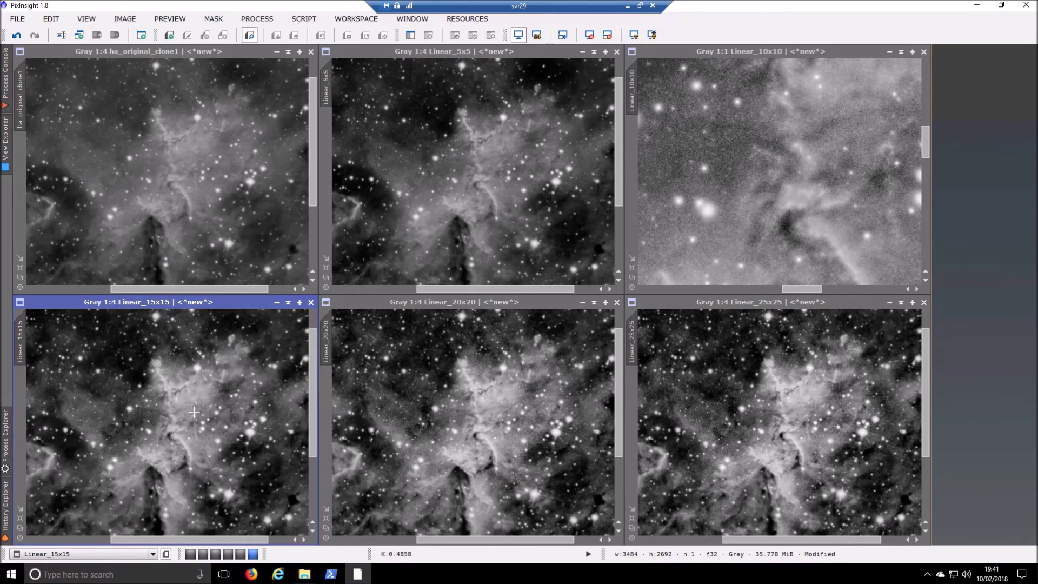
{"action": "left_click", "coordinate": [924, 156]}
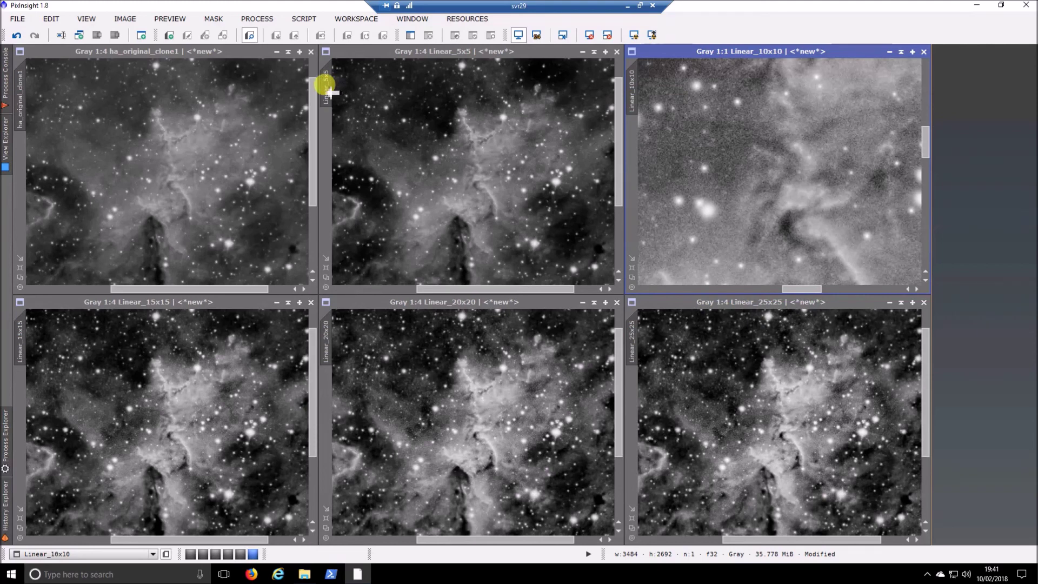
{"action": "left_click_drag", "start_coordinate": [327, 89], "coordinate": [635, 97]}
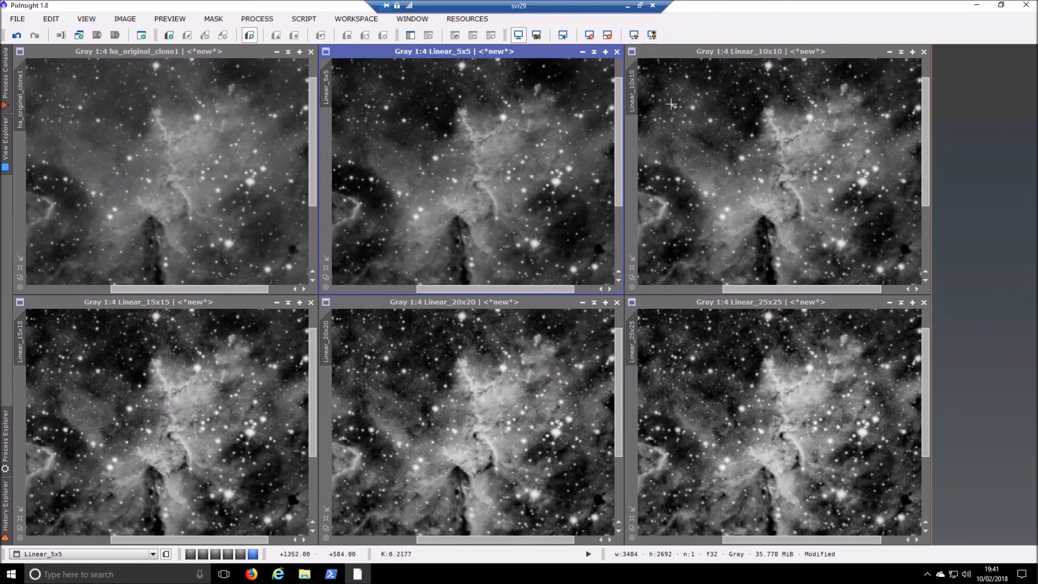
{"action": "left_click", "coordinate": [464, 53]}
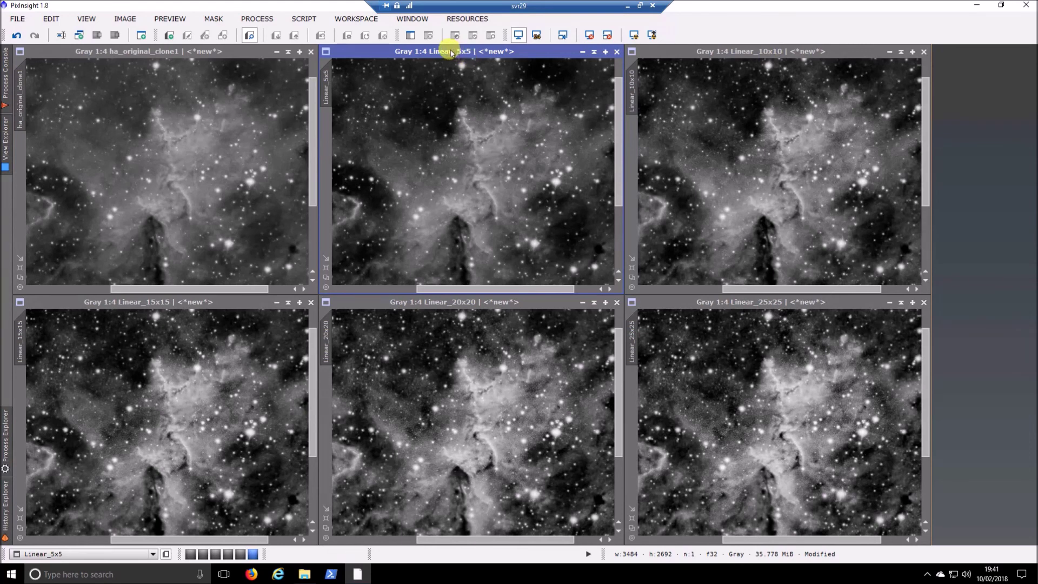